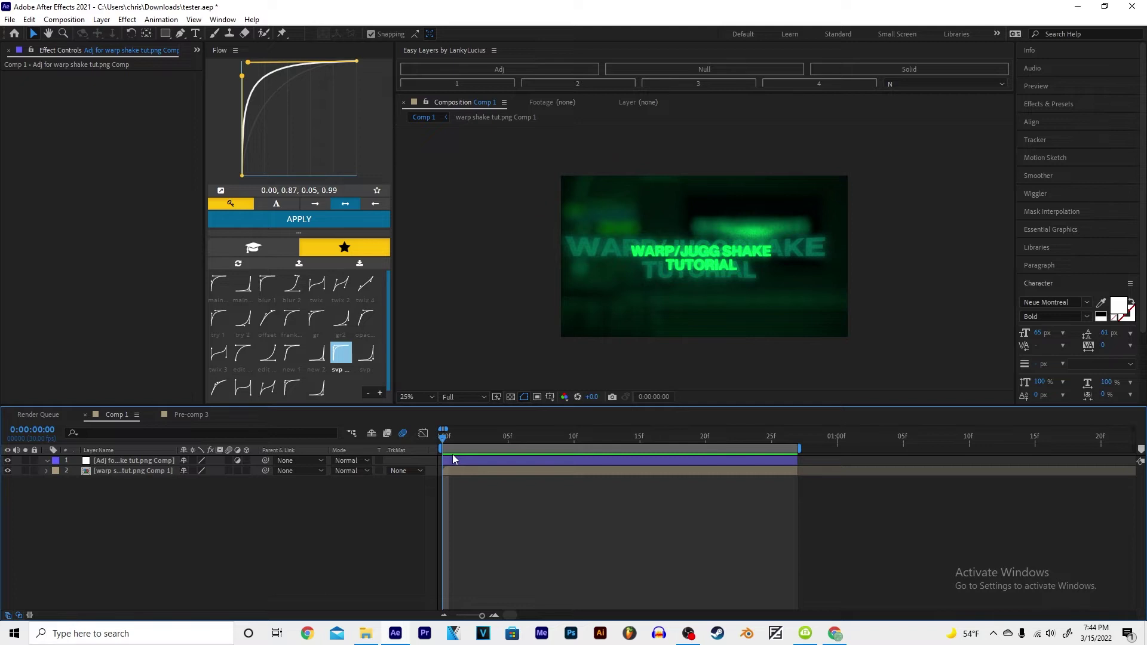
Apply the S_Shake effect to the adjustment layer above the tutorial title composition
click(453, 457)
click(545, 461)
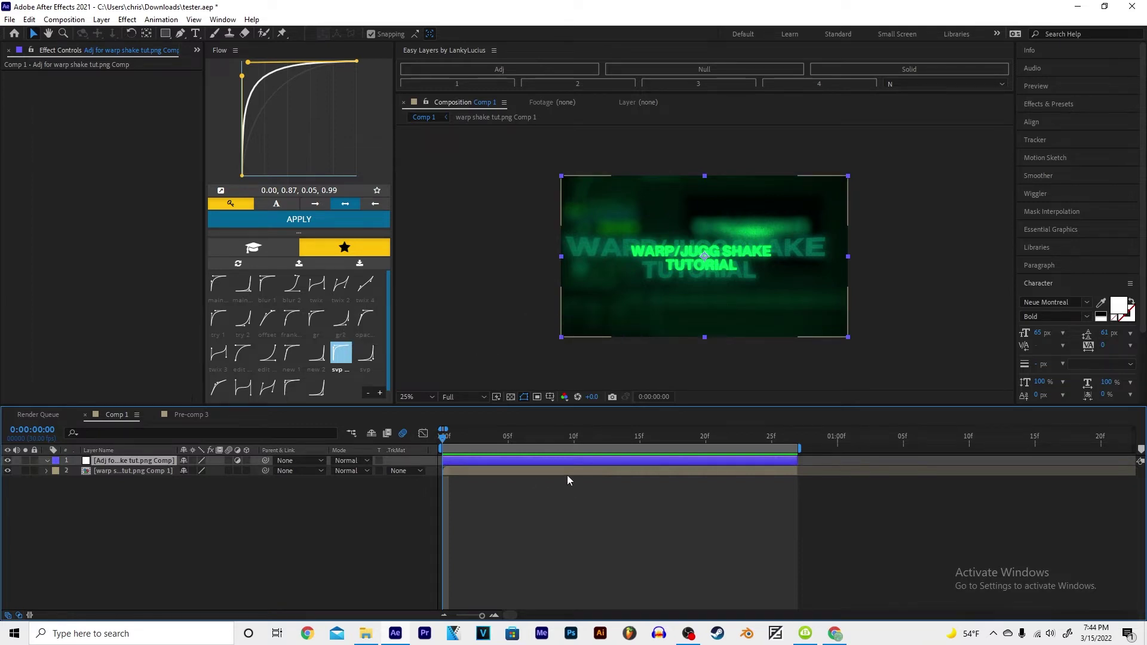
key(ctrl+space)
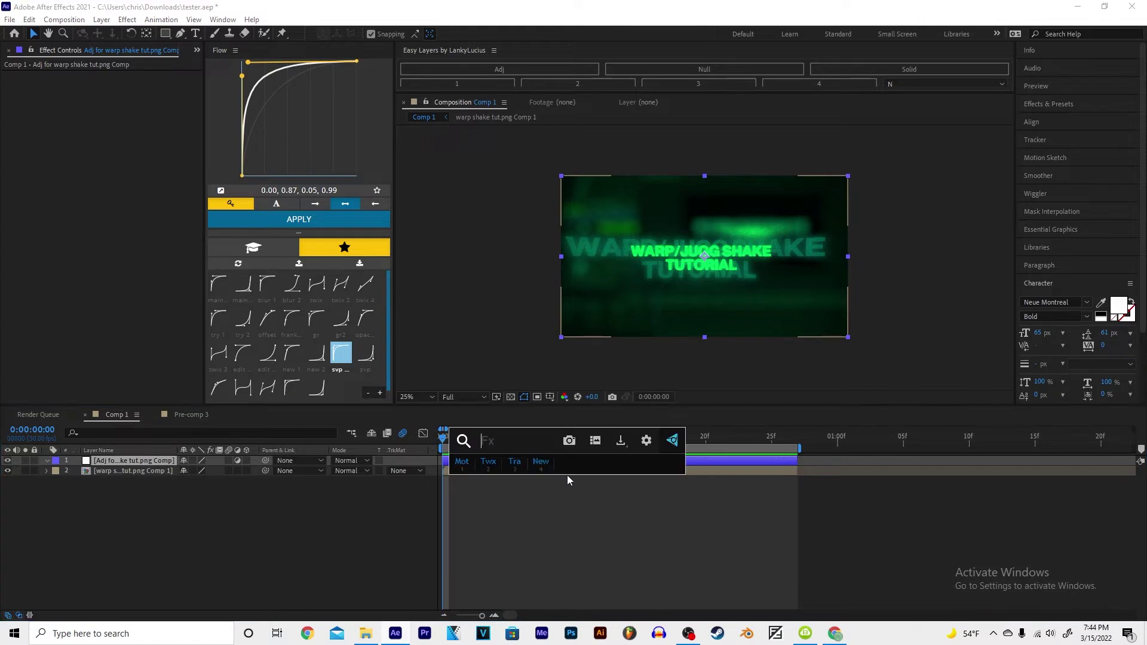
text(s-)
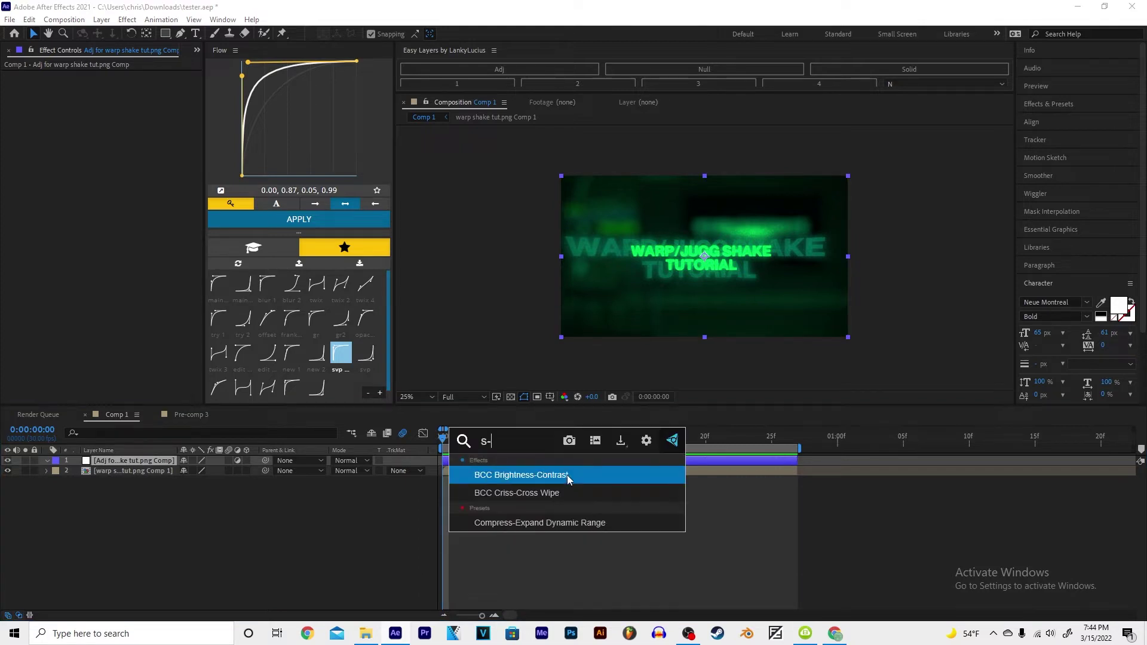
key(BackSpace)
text(_)
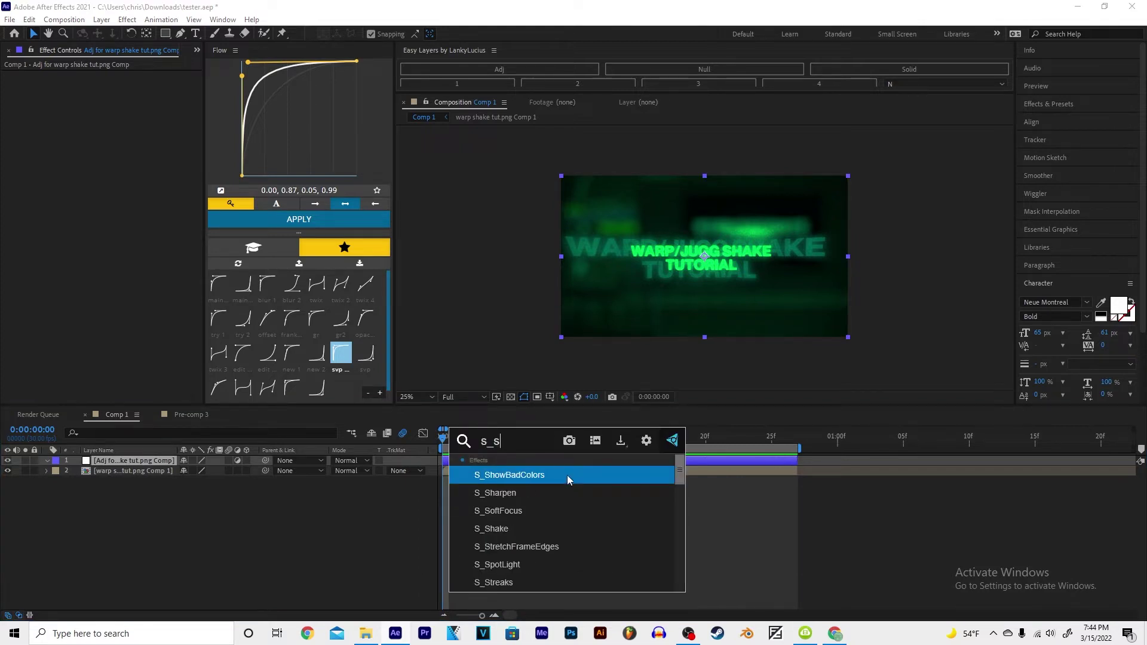
text(shake)
click(517, 475)
key(e)
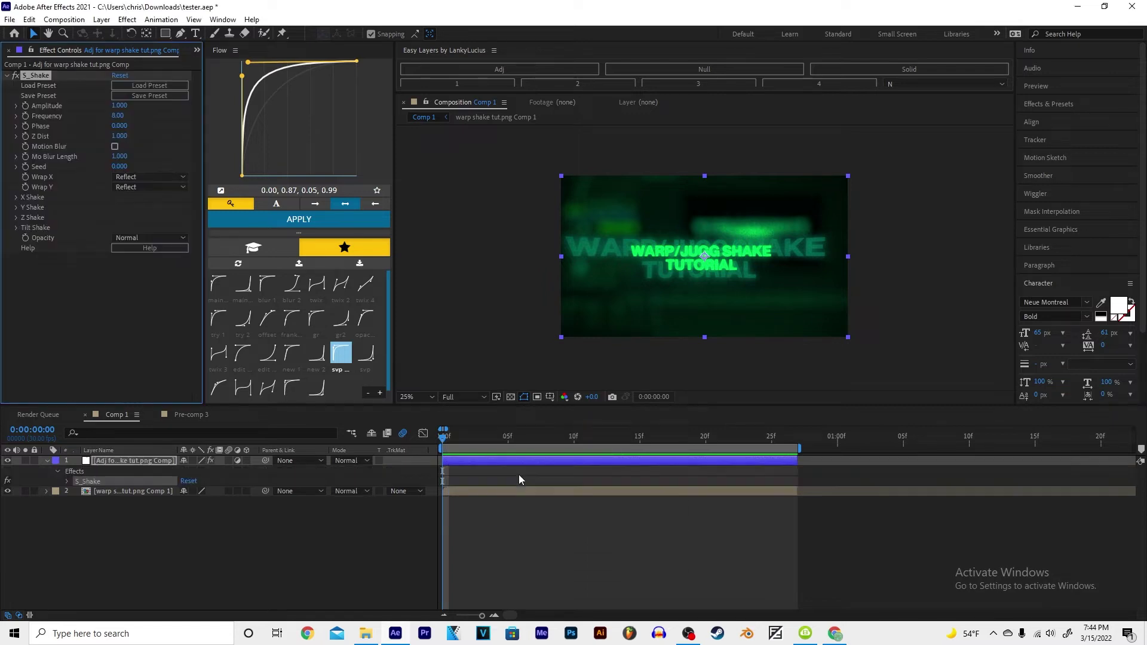
Check the motion blur shutter and sampling values in the advanced composition settings
right_click(509, 296)
click(550, 325)
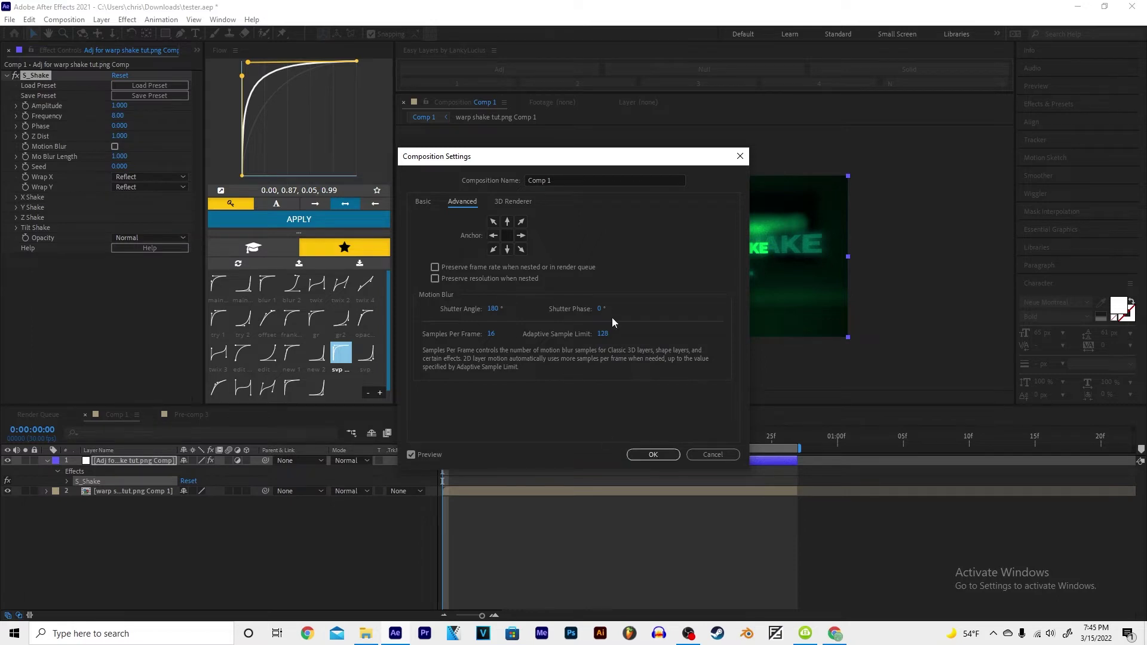
click(659, 453)
Set the S_Shake Amplitude to 3.8 and its Frequency to 9.2
click(119, 106)
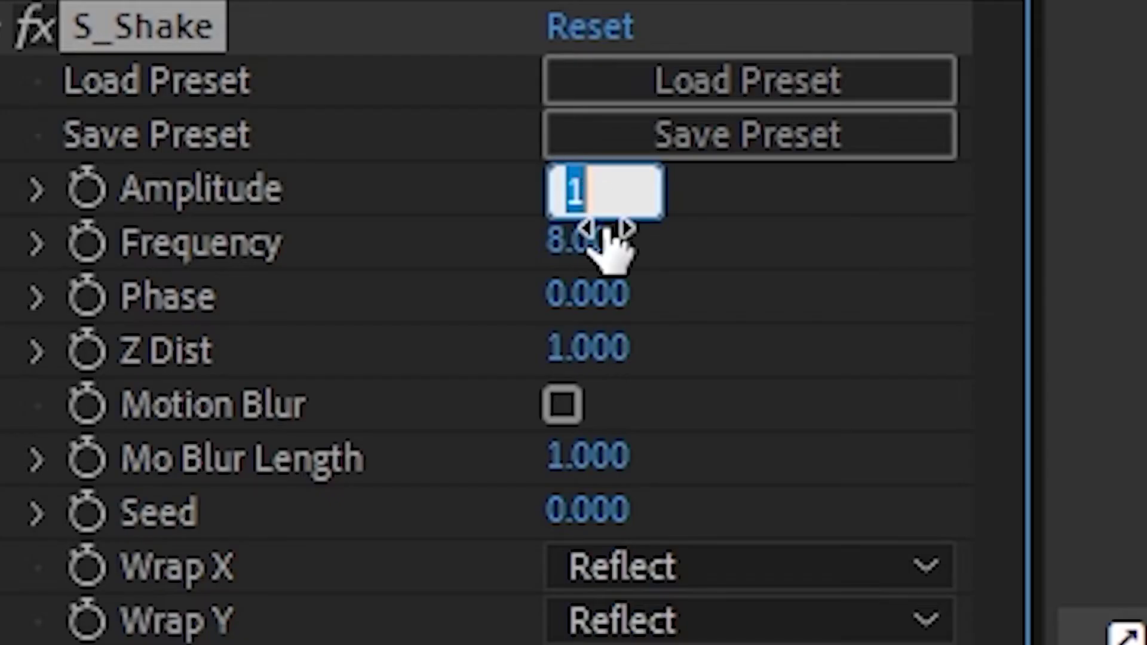
text(3.)
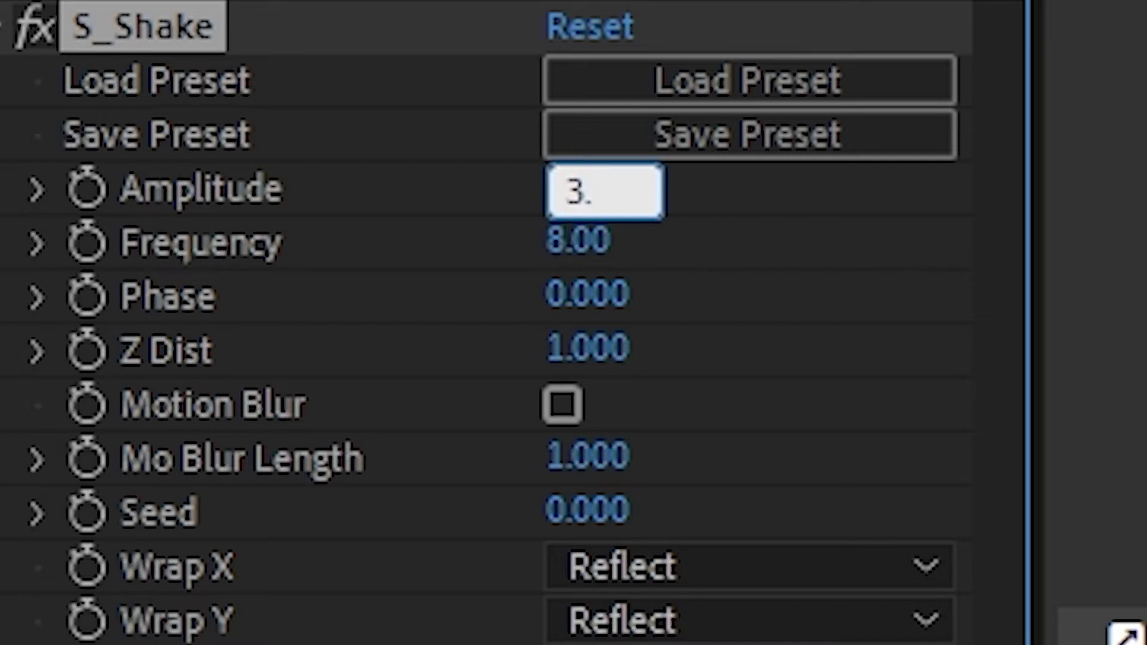
text(8)
key(Return)
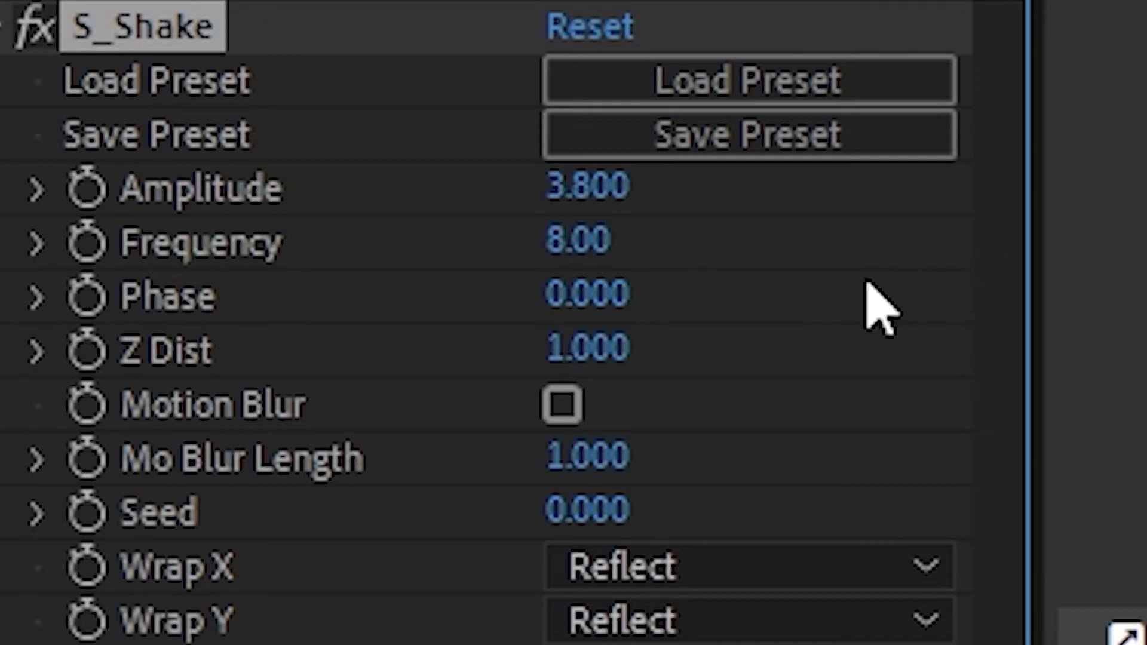
click(576, 242)
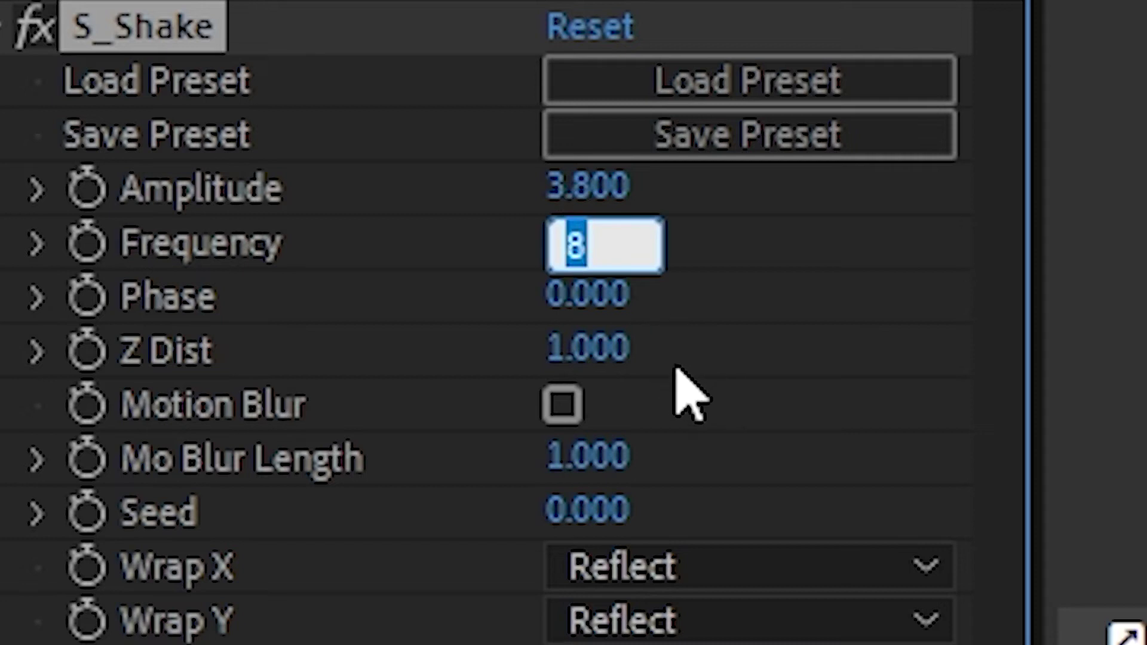
text(9.2)
key(Return)
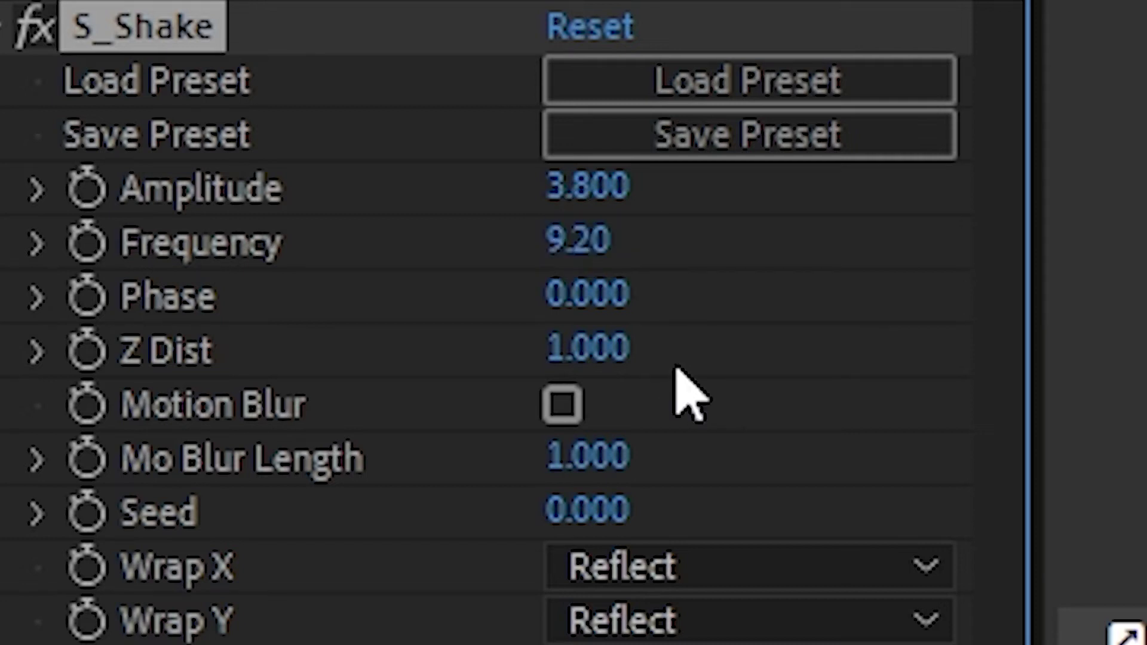
Set S_Shake's Tilt Rand Amp to 4.5 and its Y Rand Amp to 91
drag(595, 230, 185, 430)
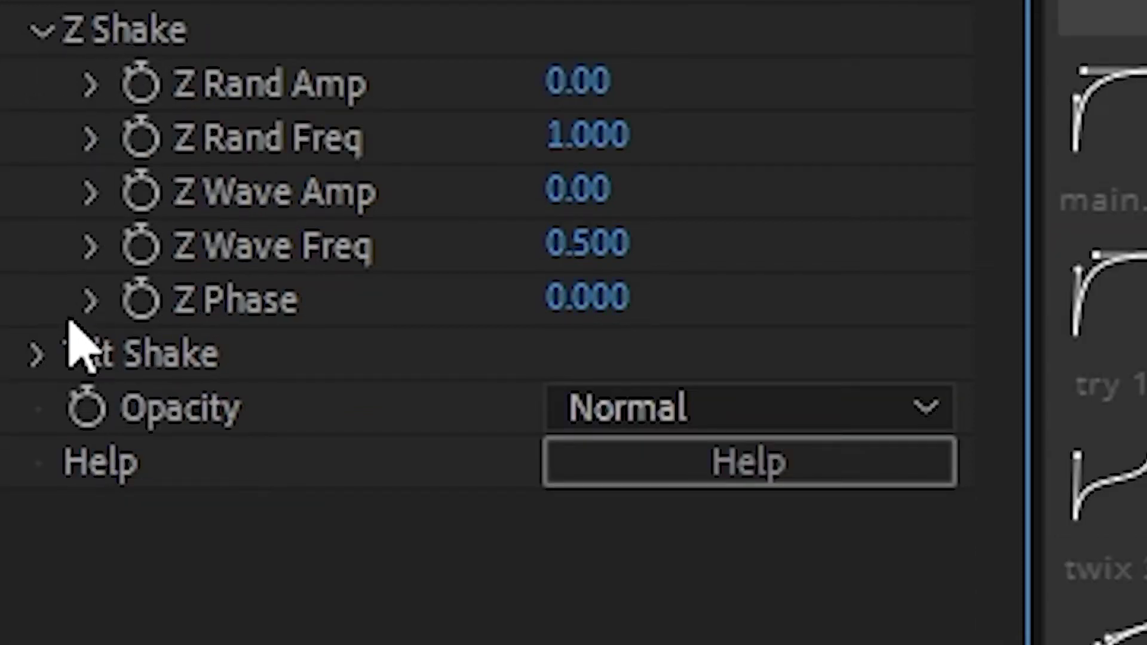
click(37, 354)
click(586, 404)
text(4.5)
key(Return)
click(17, 268)
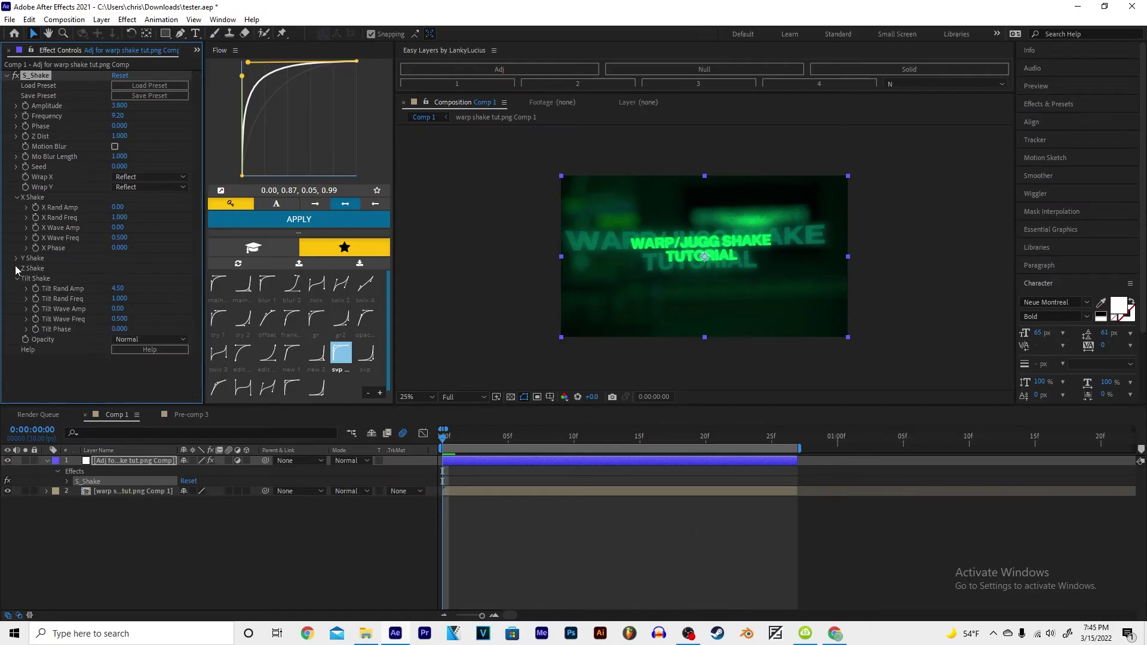
click(17, 258)
drag(585, 312, 741, 331)
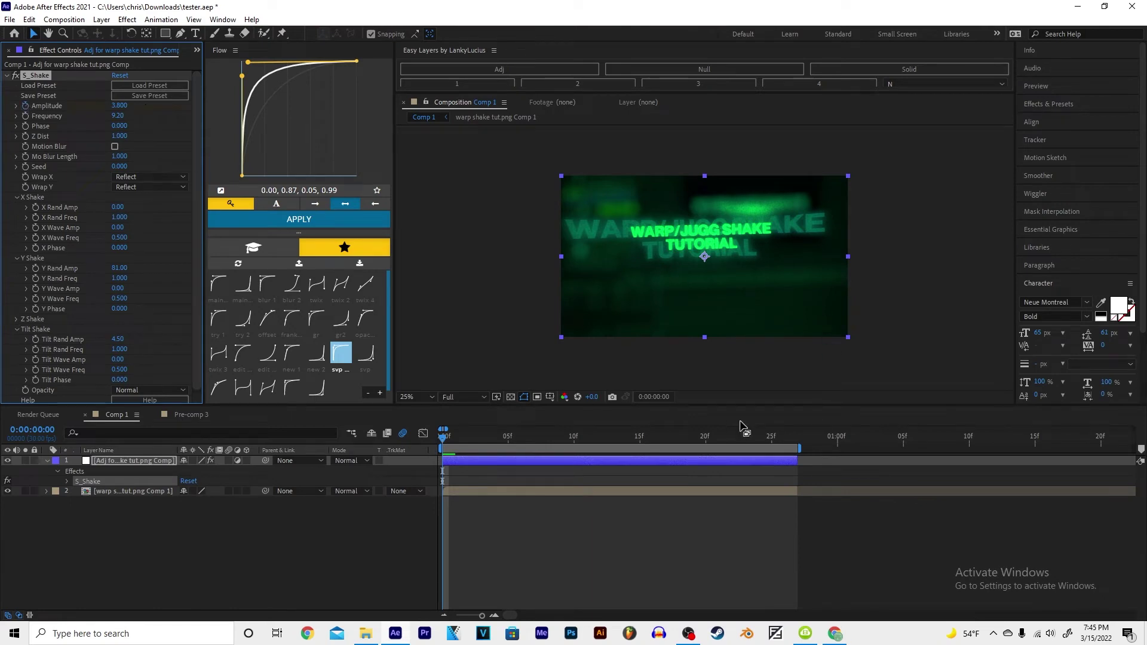
Keyframe the S_Shake Amplitude from 3.8 on the first frame to 0 at frame 26
key(End)
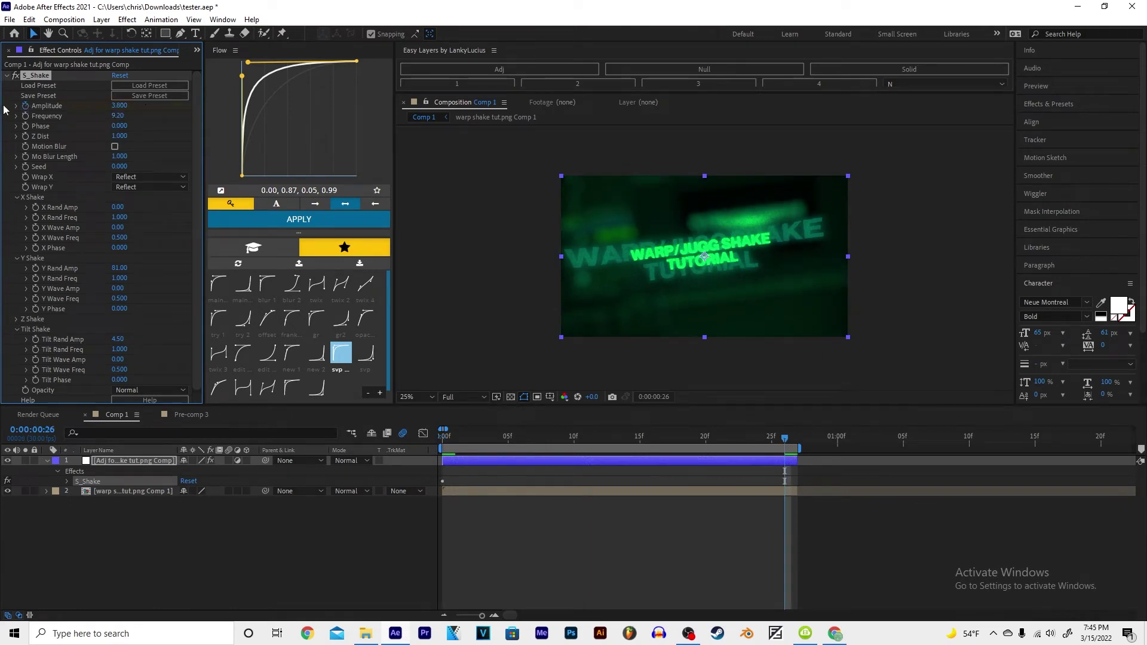
click(447, 441)
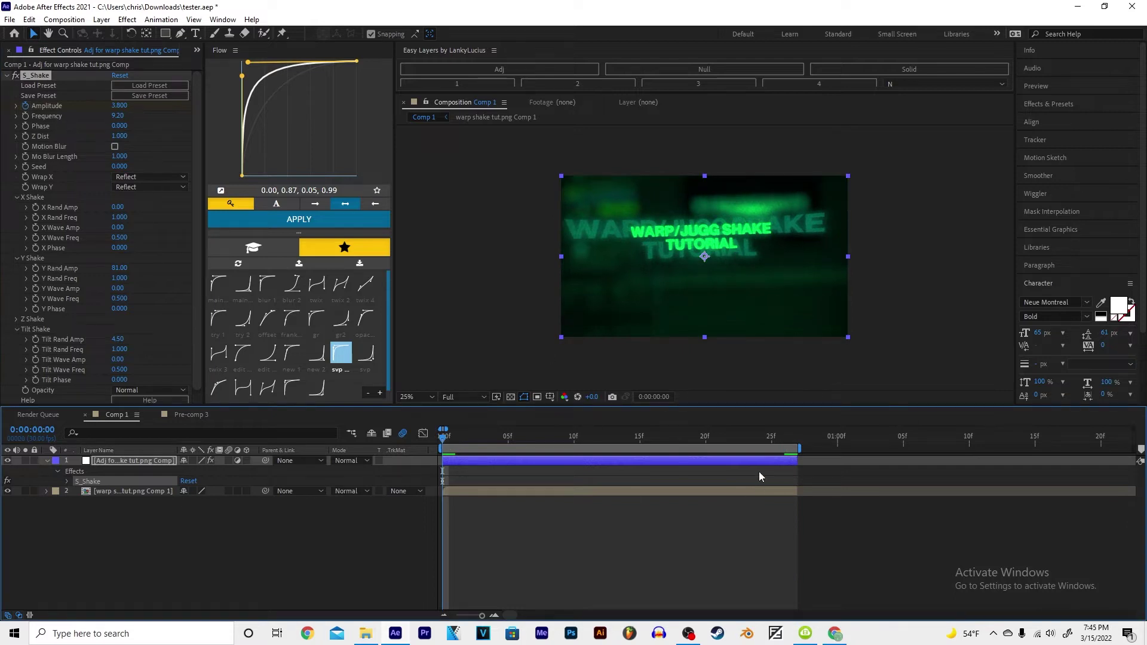
key(End)
click(122, 106)
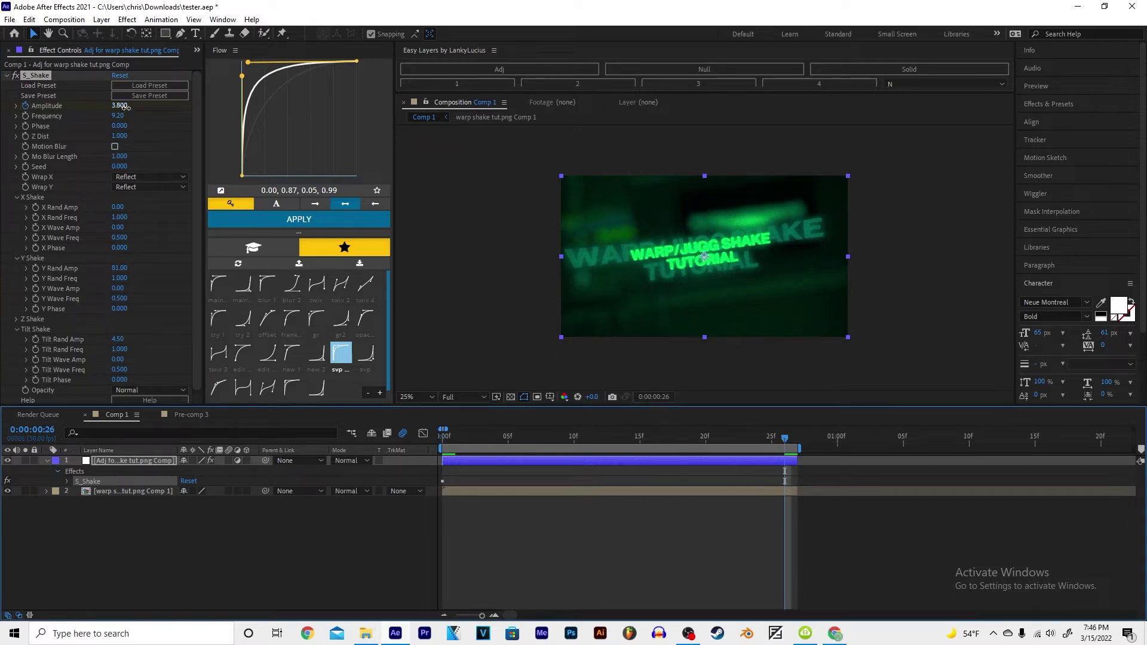
key(Return)
key(Home)
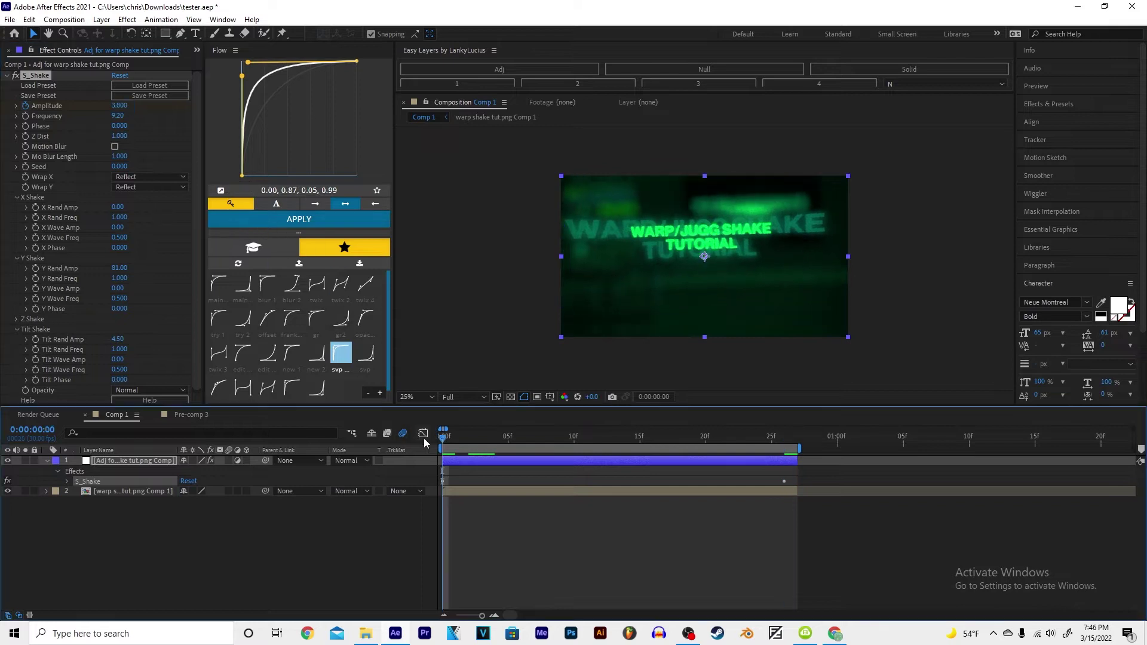
Easy Ease both Amplitude keyframes and shape their curve into a steep initial drop with a long, flat ending, then preview it
key(u)
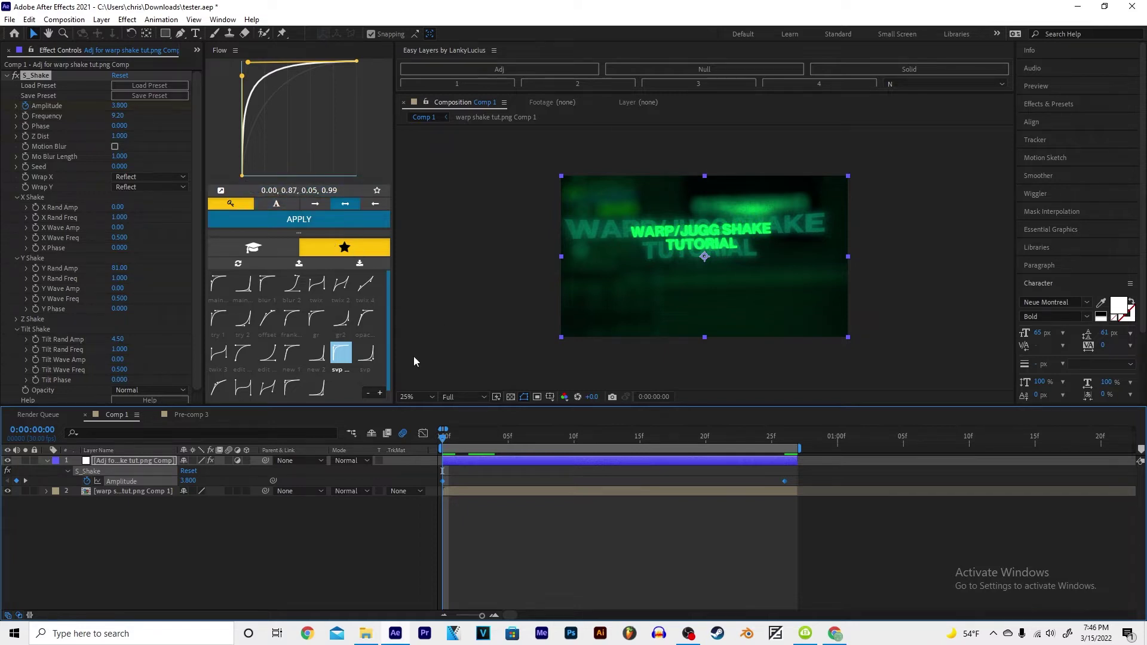
click(424, 433)
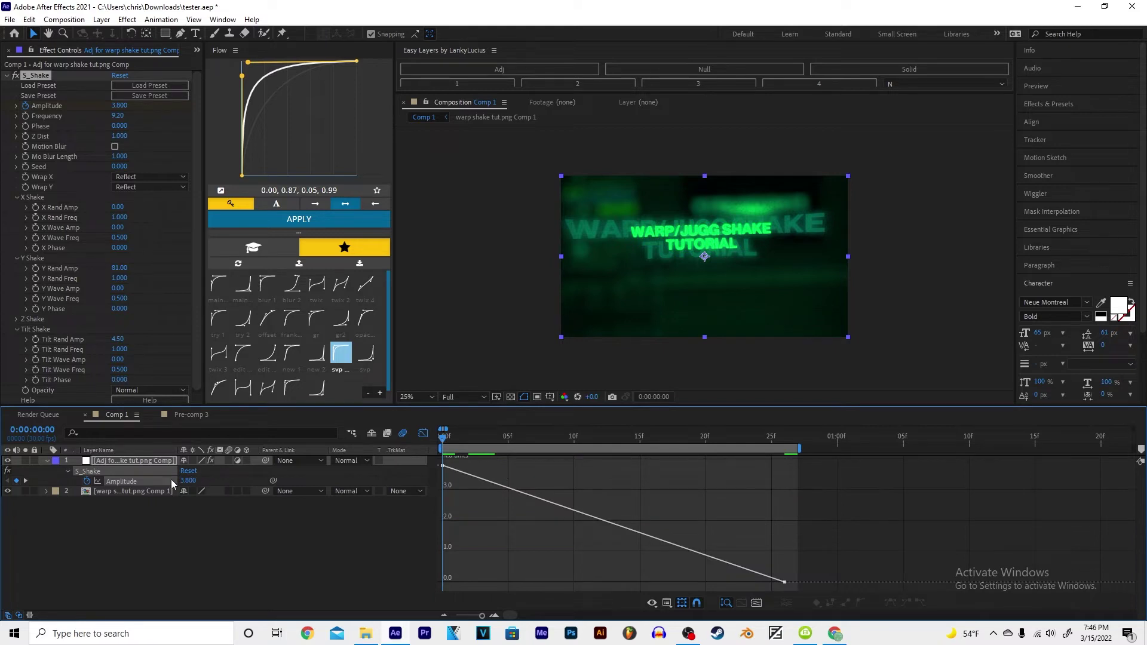
click(153, 484)
key(F9)
click(423, 434)
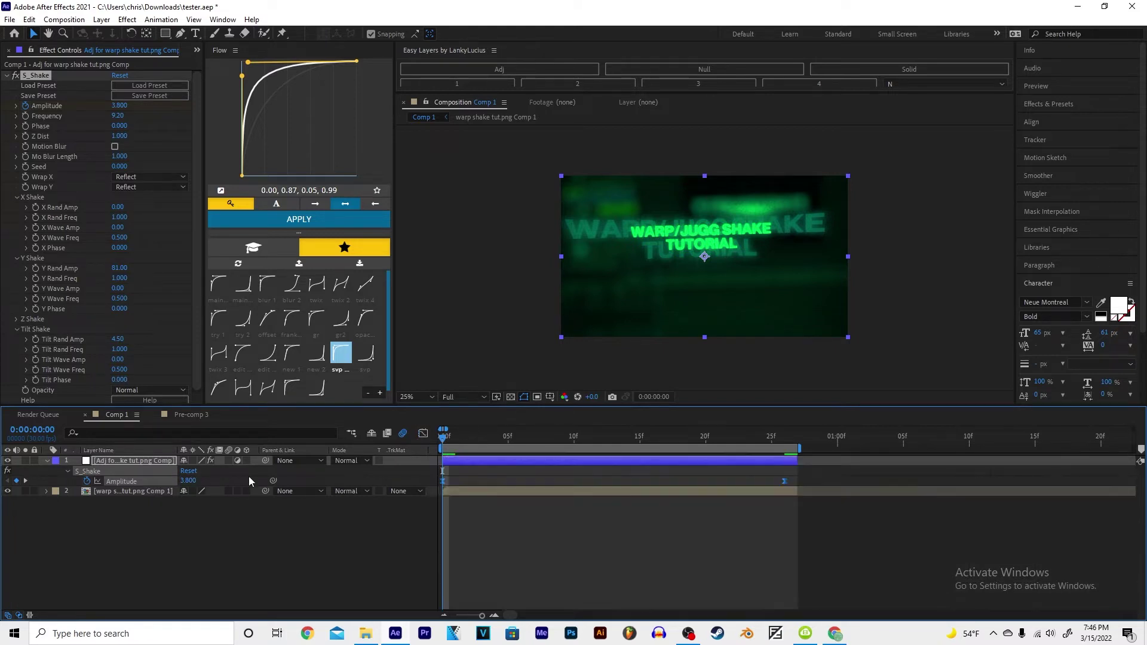
click(423, 434)
click(491, 478)
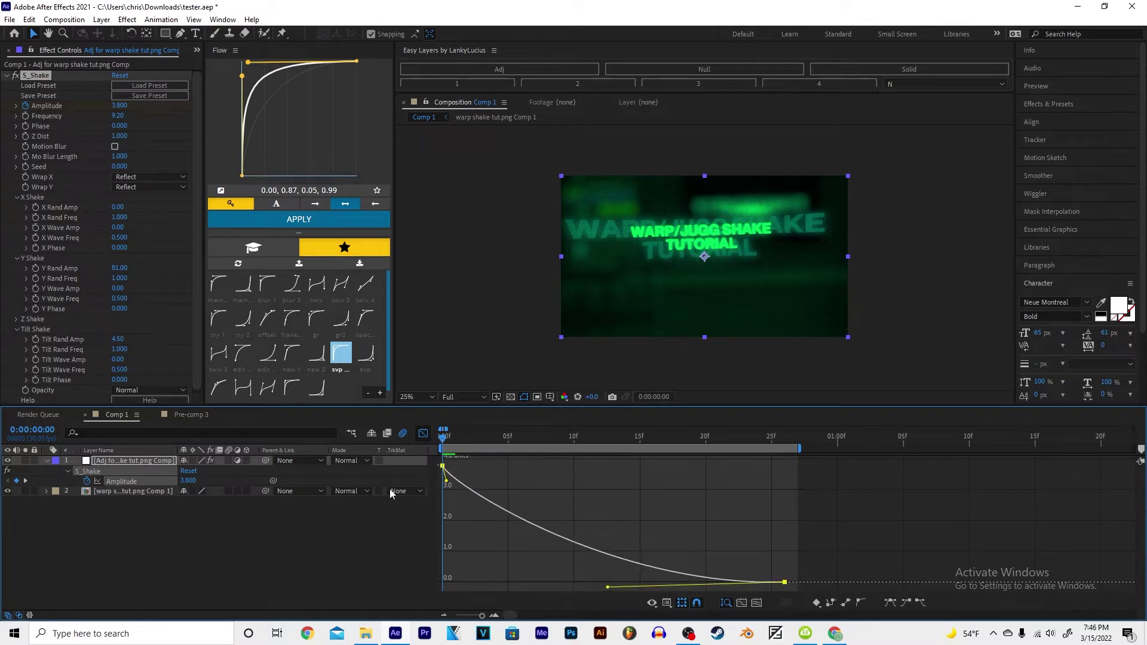
key(space)
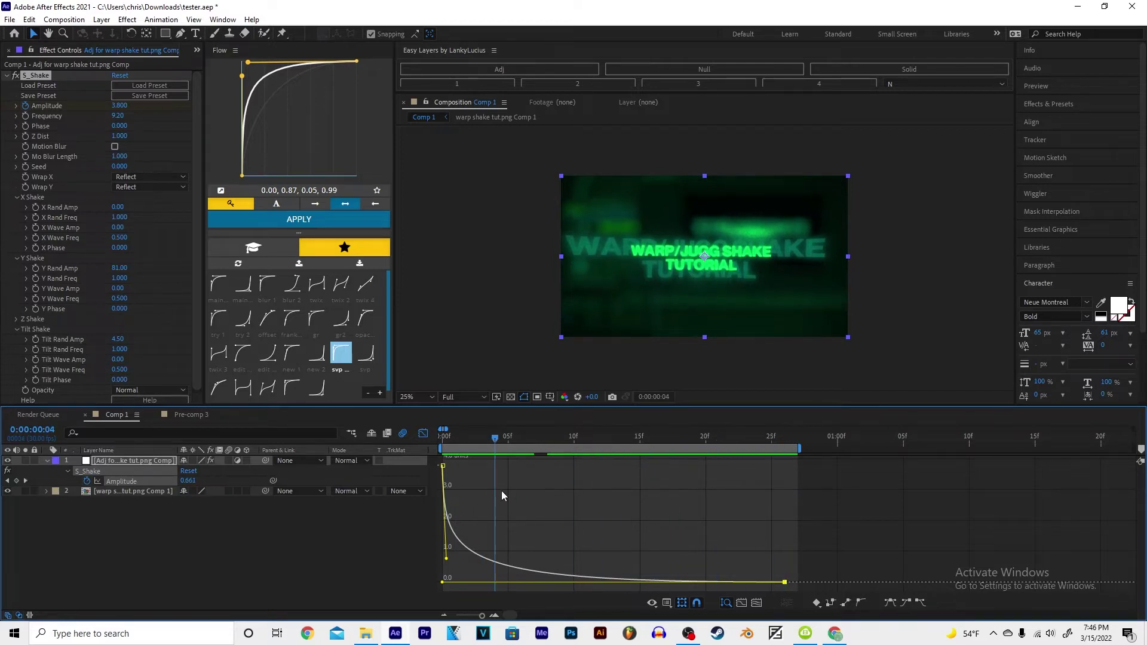
click(435, 439)
click(423, 433)
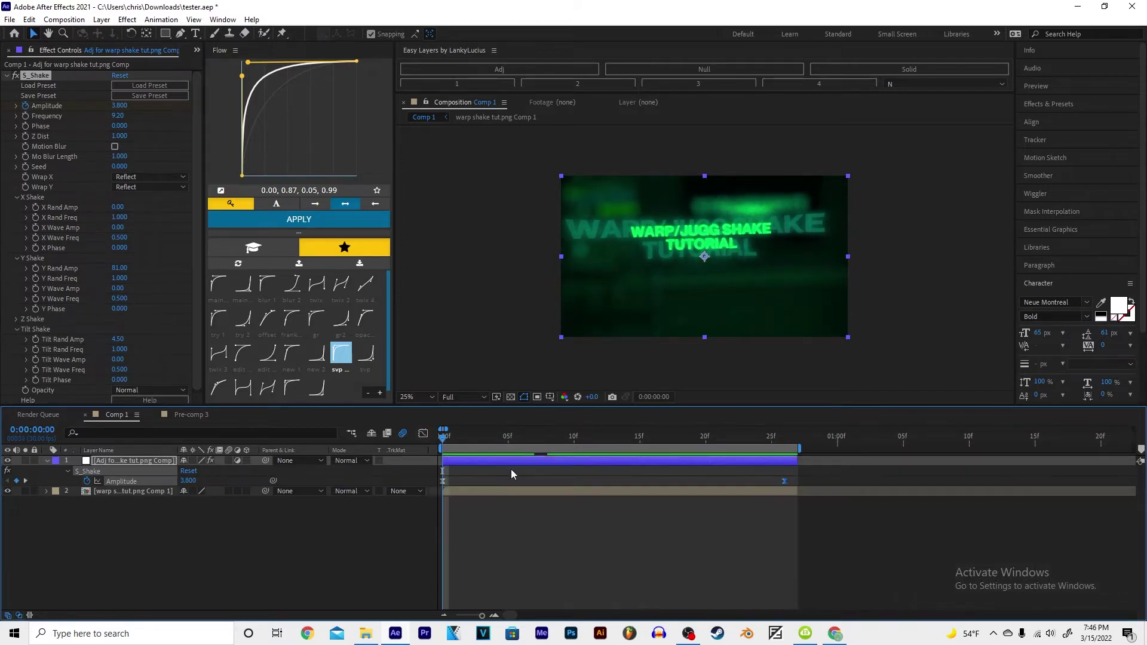
Collapse the S_Shake settings and add a Transform effect to the adjustment layer at the first frame
click(8, 76)
key(k)
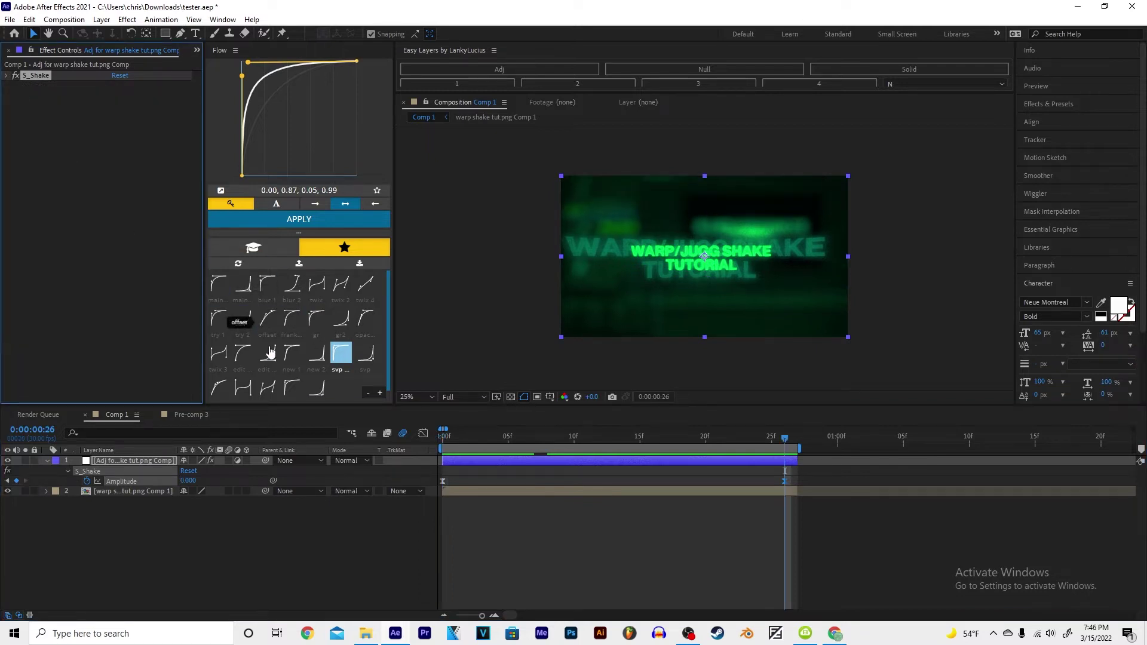
key(j)
key(ctrl+space)
text(transform)
key(Return)
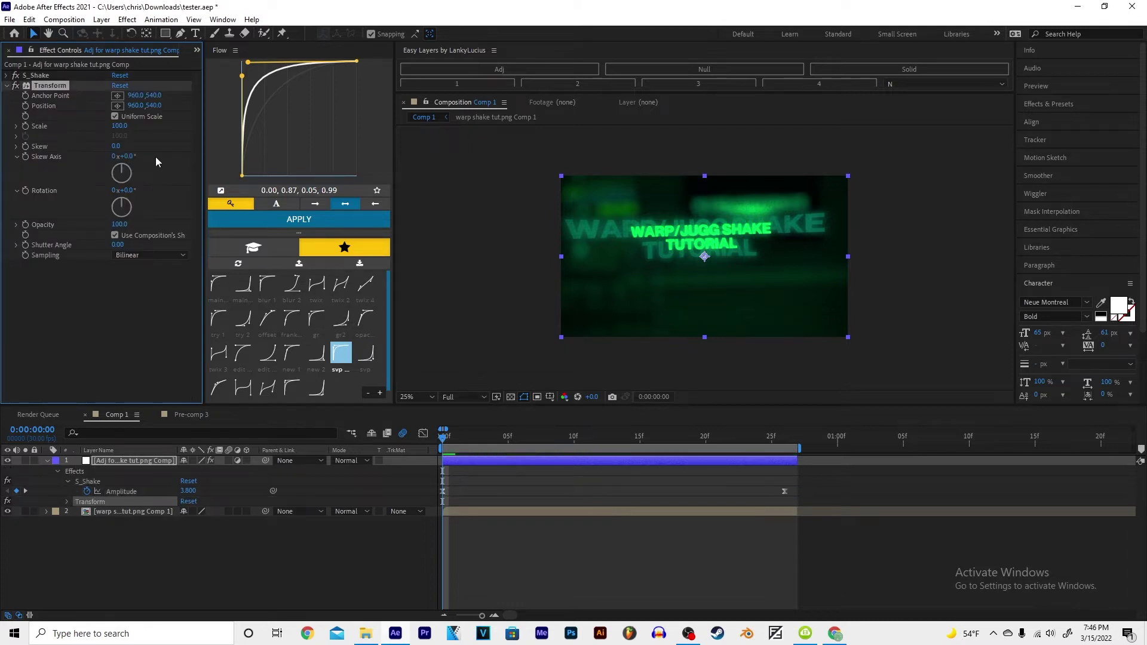
Keyframe the Transform effect's Scale from 200 on the first frame to 100 at frame 26
key(k)
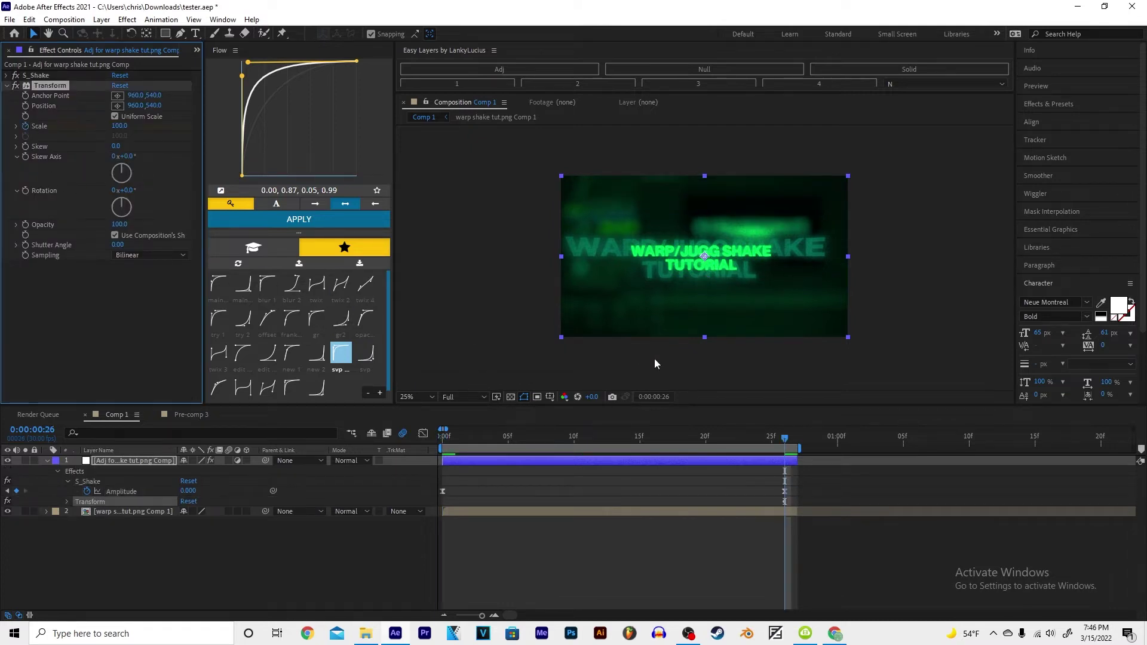
key(j)
click(120, 126)
text(200)
key(Return)
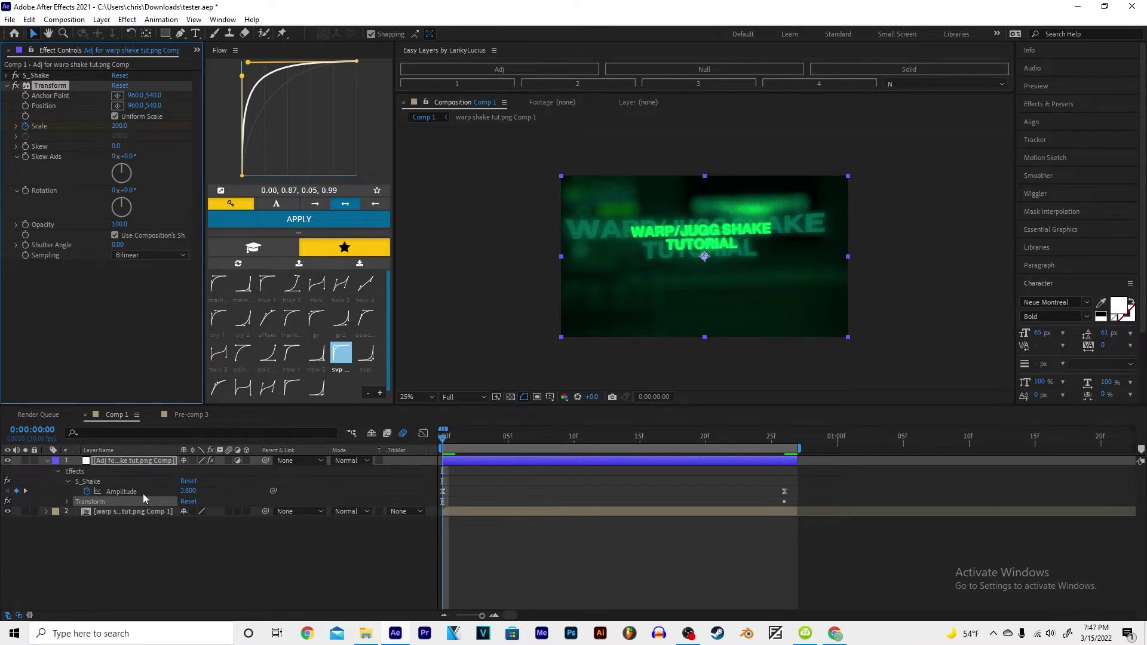
Ease the Transform Scale keyframes with a steep initial drop and long, flat ending, and preview the combined shake and zoom
key(u)
key(u)
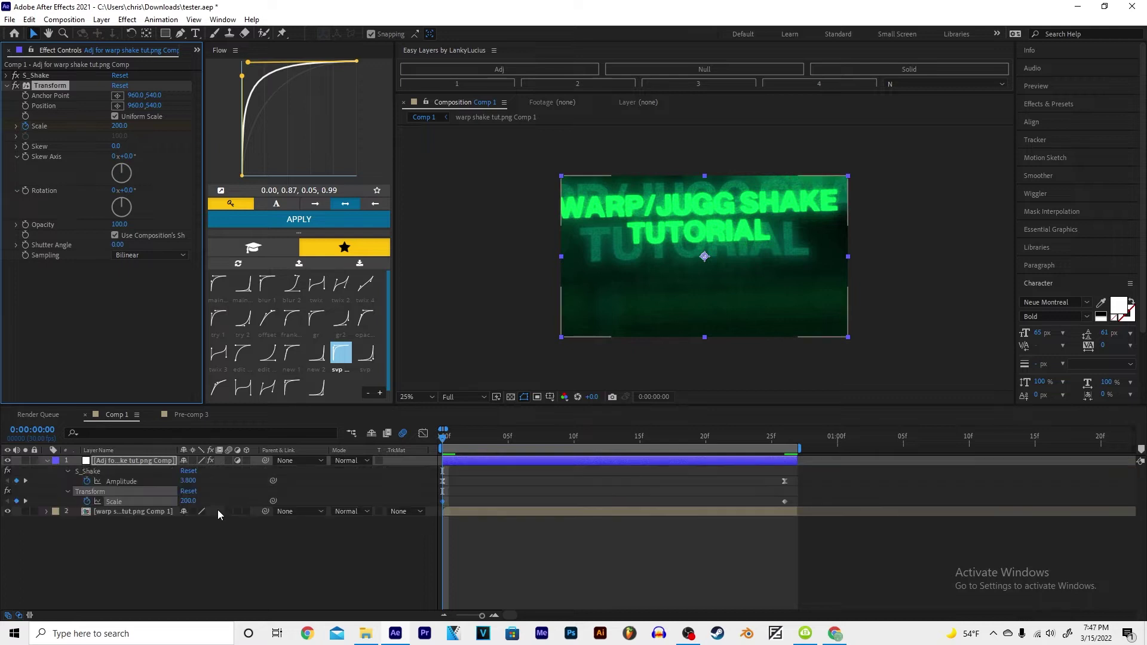
click(163, 497)
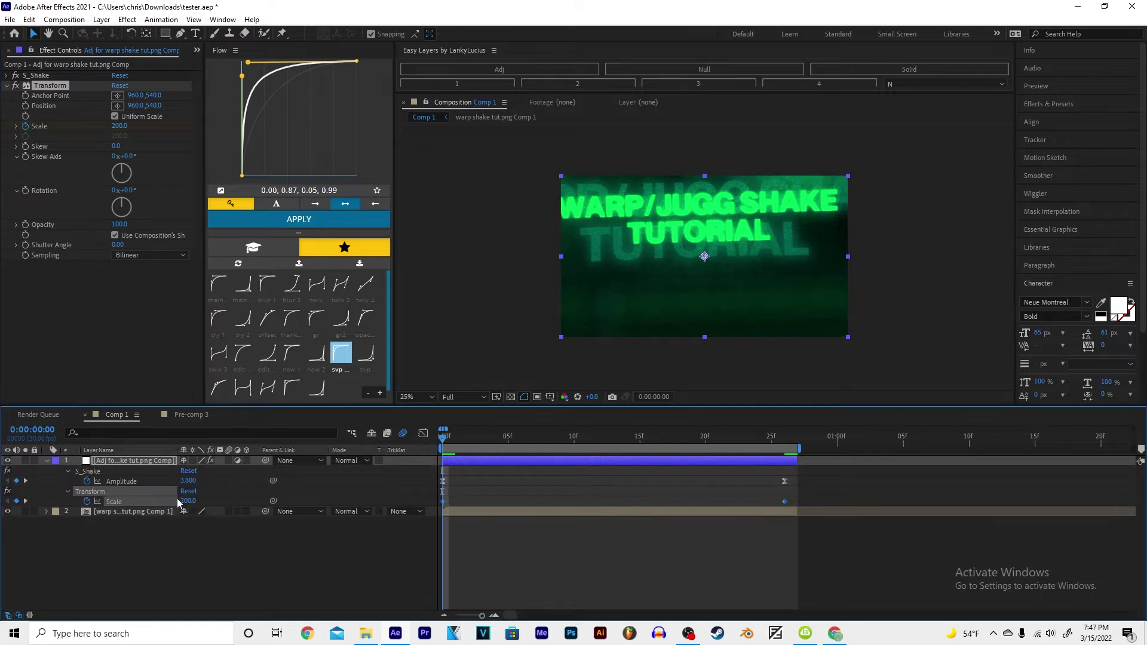
click(423, 434)
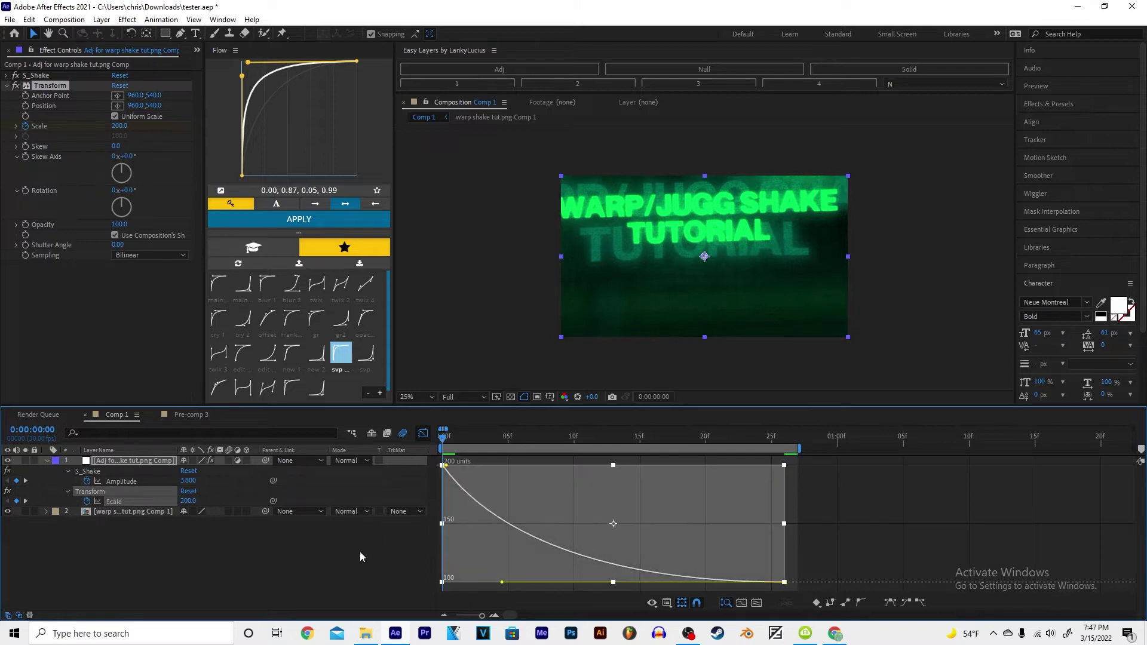
drag(447, 445, 442, 478)
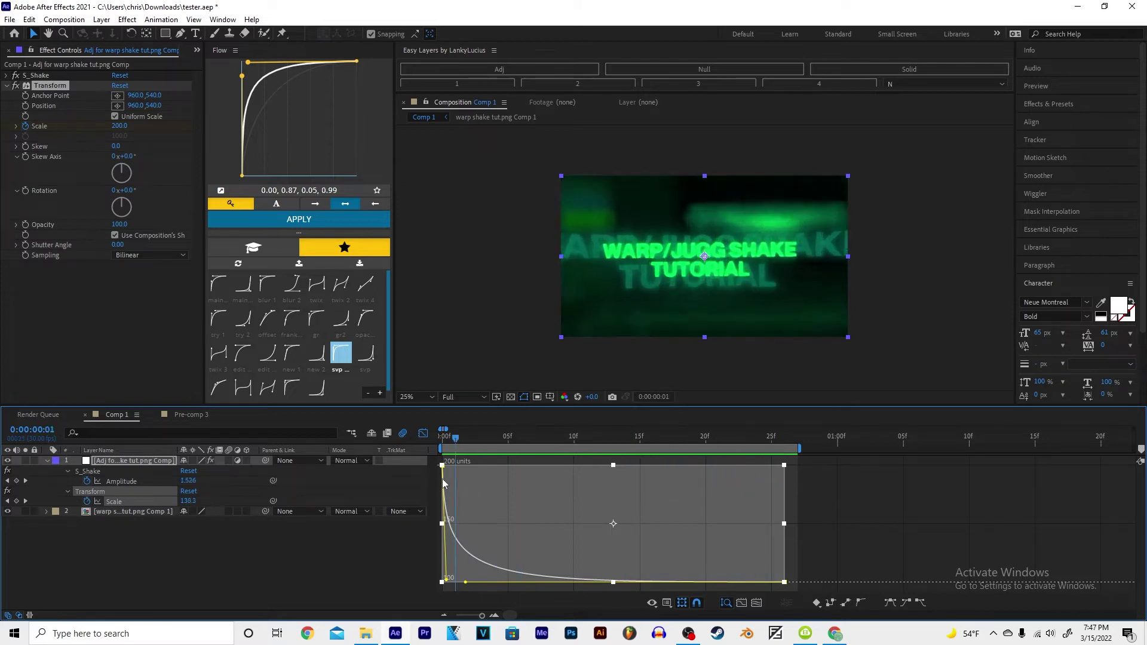
click(422, 434)
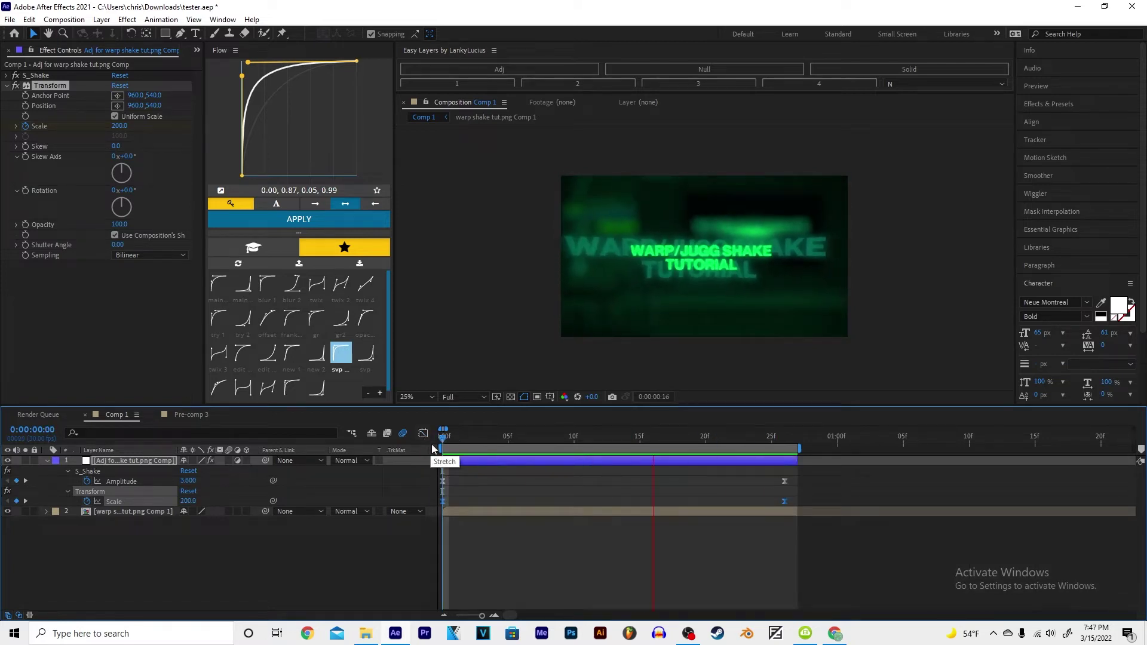
click(522, 458)
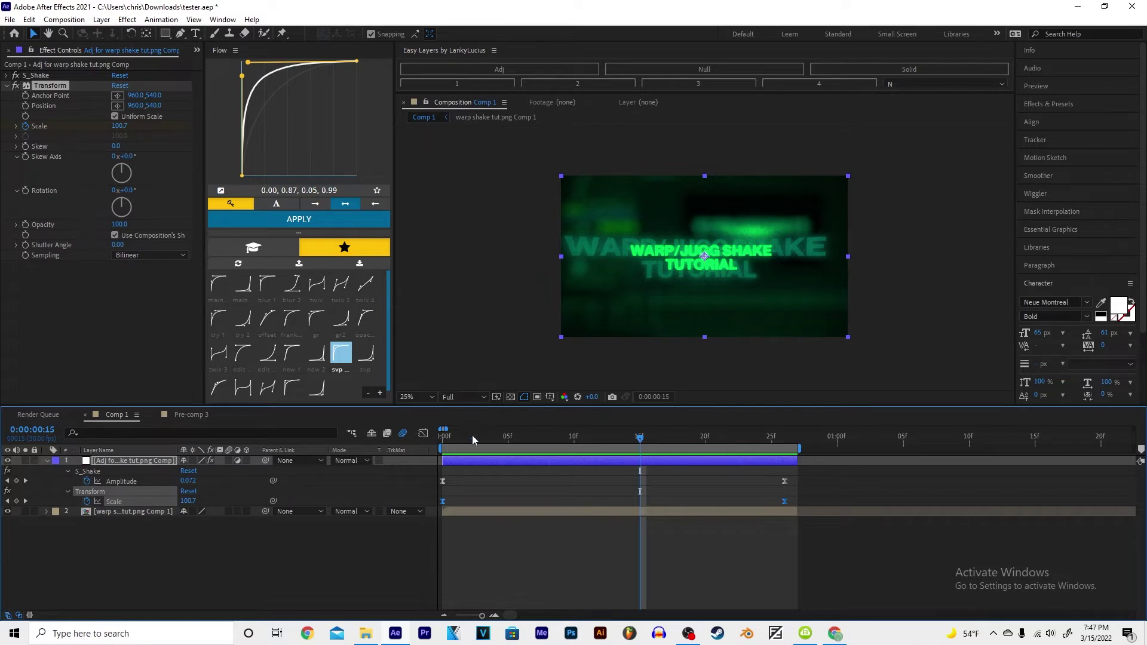
drag(466, 442, 759, 477)
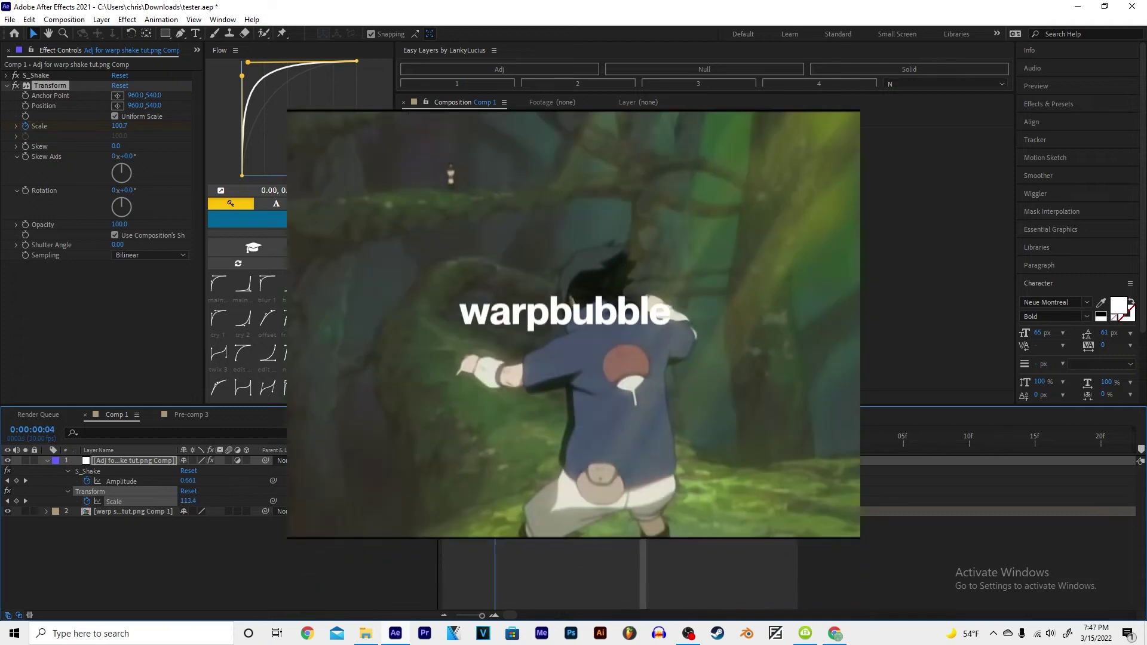
After previewing the shake and zoom, add a second adjustment layer on top and apply Turbulent Displace to it
key(space)
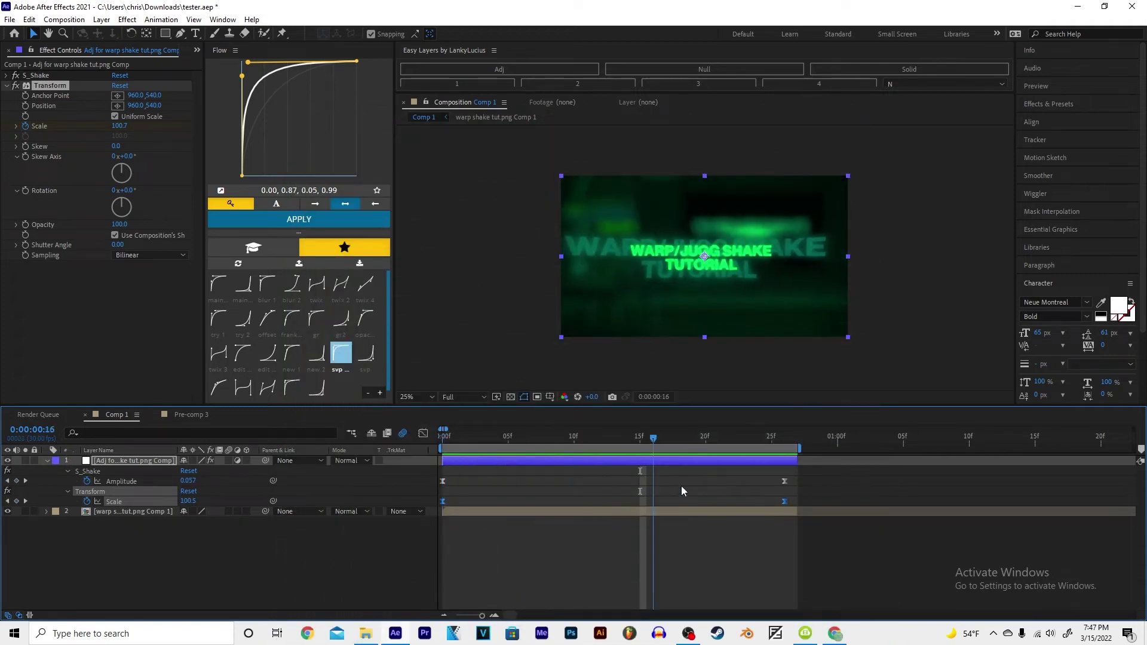
key(space)
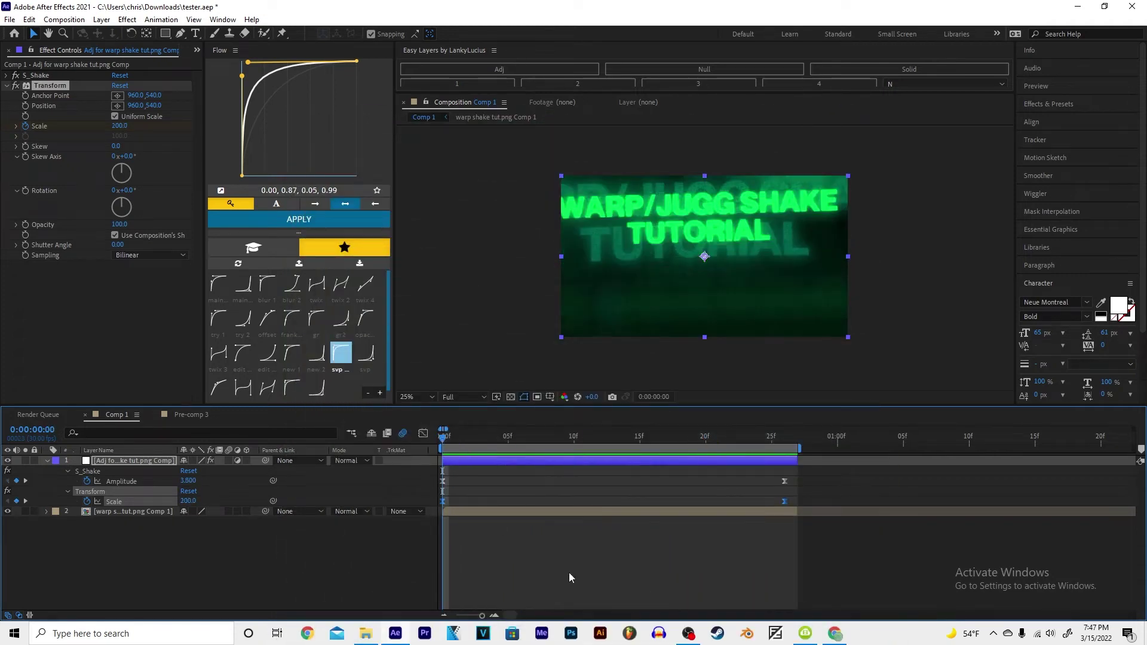
key(ctrl+alt+y)
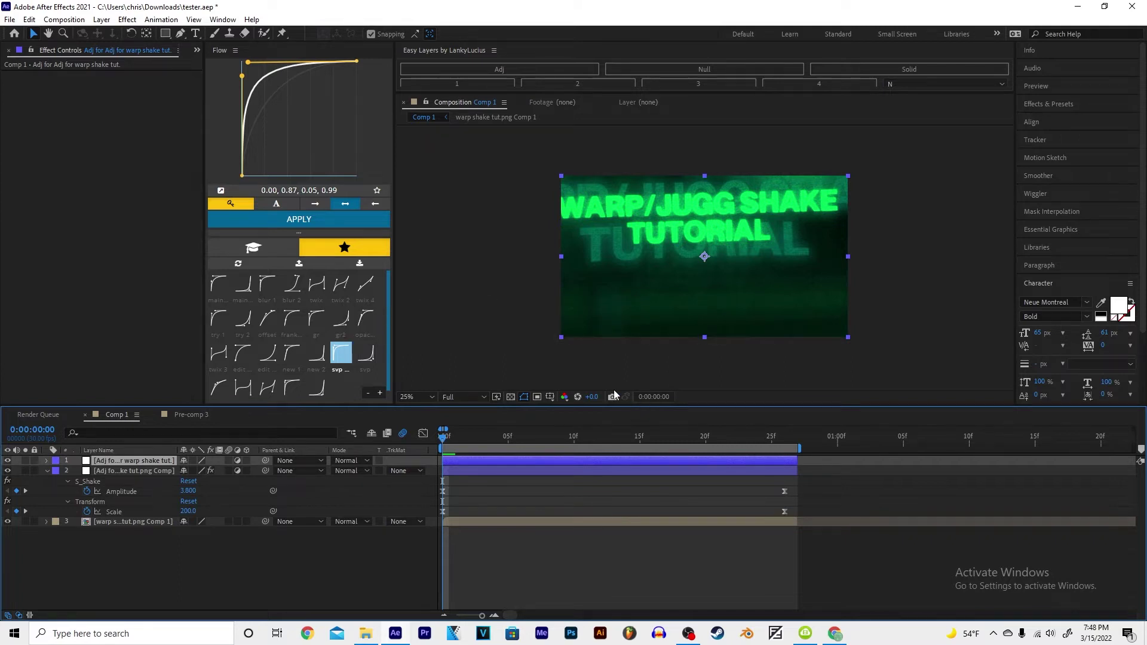
key(ctrl+space)
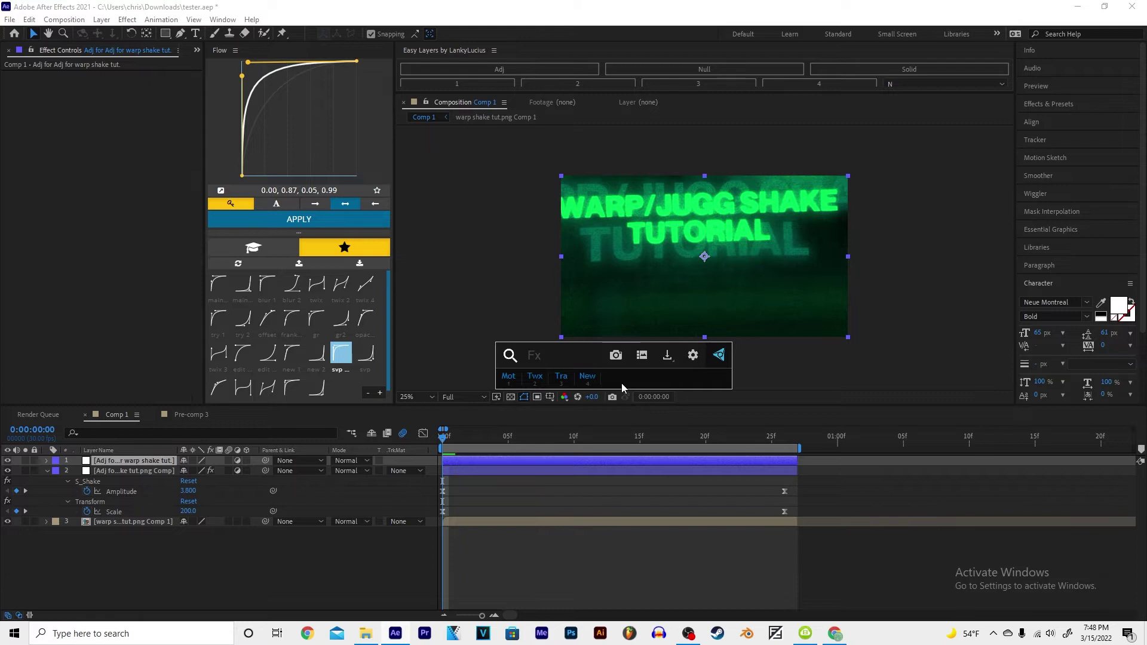
text(tur)
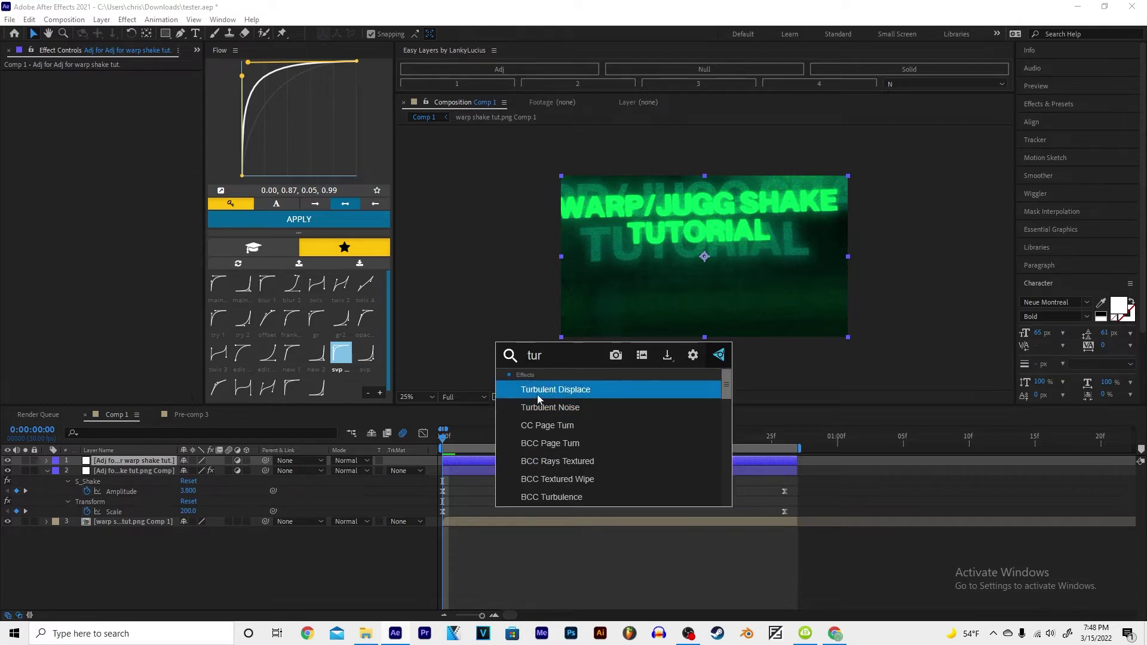
click(567, 393)
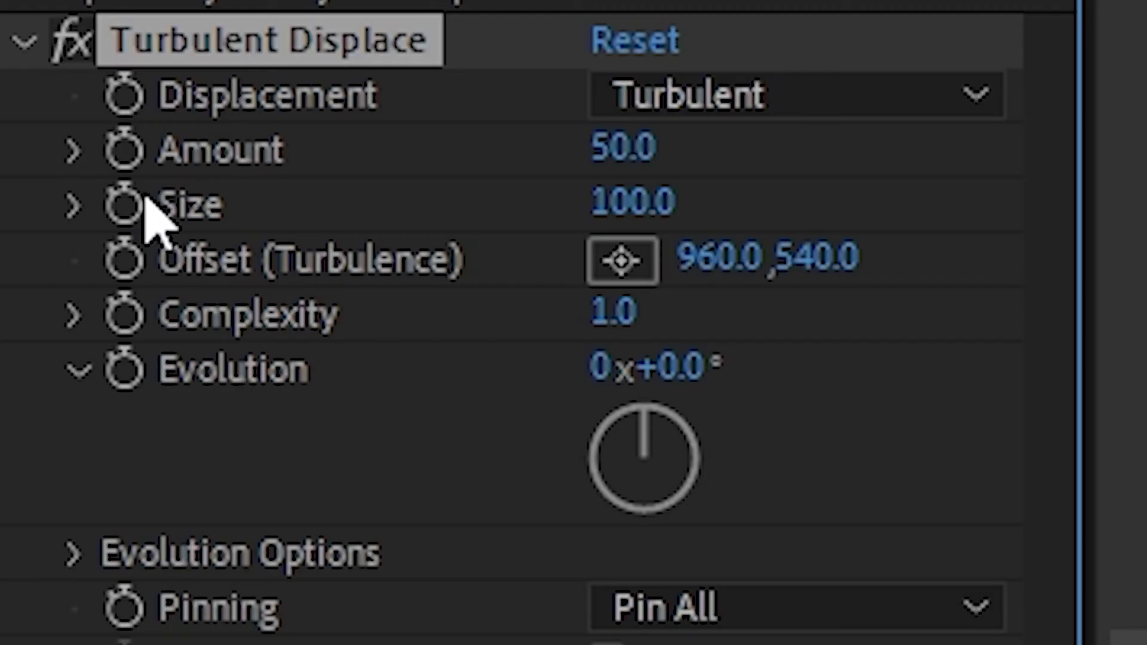
Set Turbulent Displace's Size to 351, Amount to 75 and Evolution to 104°
drag(615, 205, 1075, 275)
mouse_move(1145, 293)
mouse_down()
mouse_move(1129, 301)
mouse_move(1144, 302)
mouse_up()
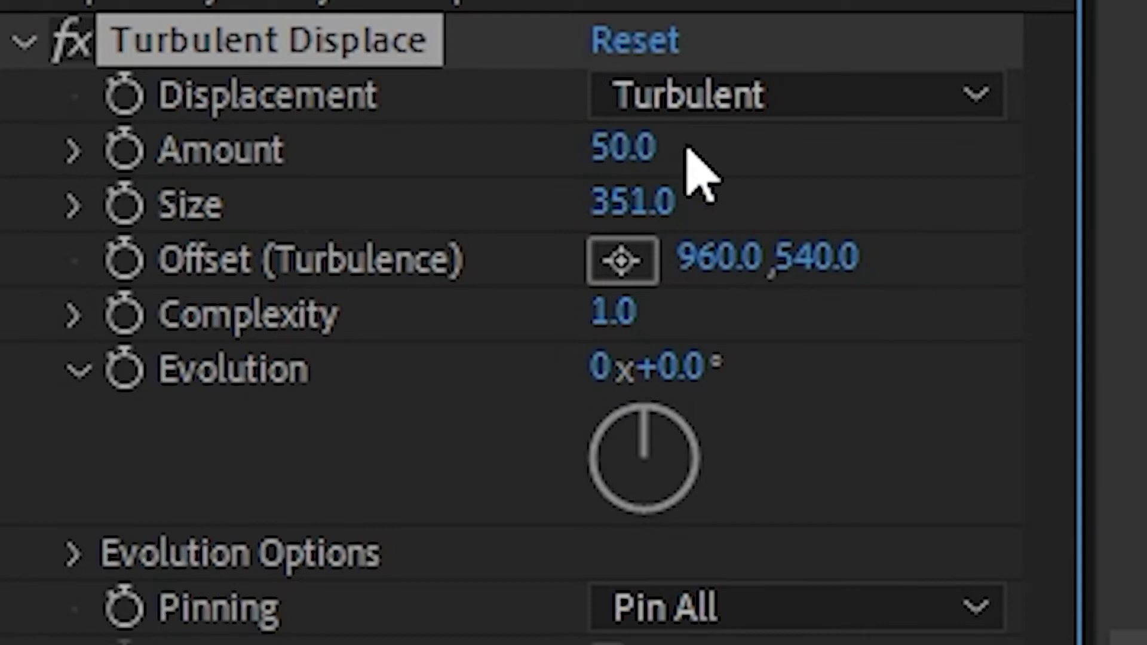
drag(645, 147, 745, 161)
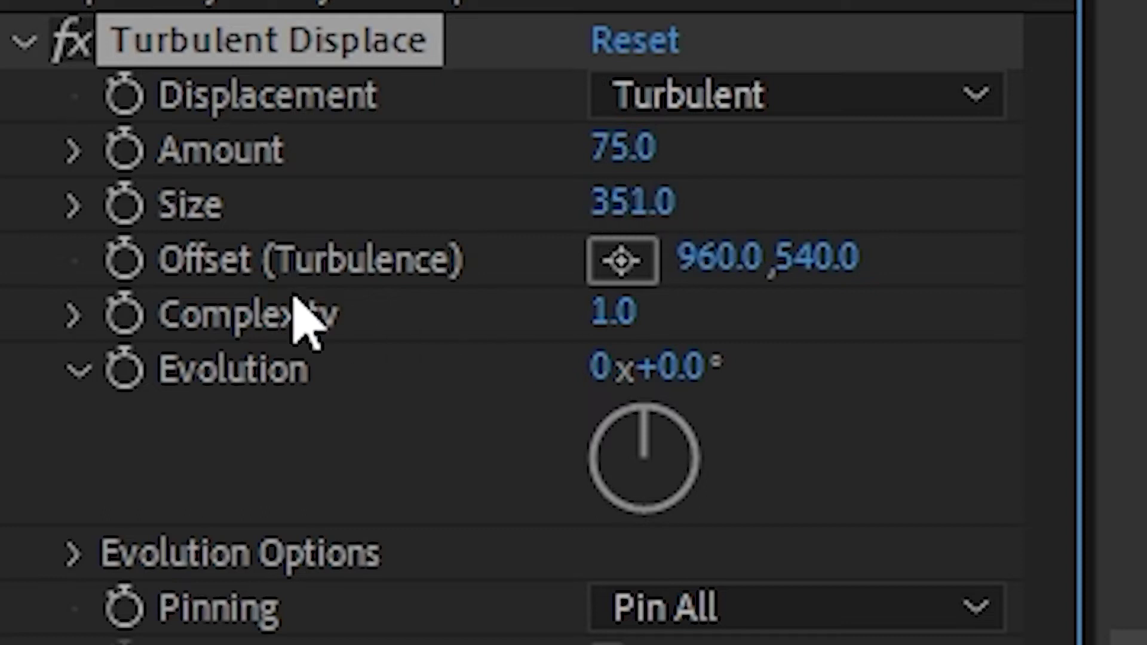
drag(686, 356, 1146, 535)
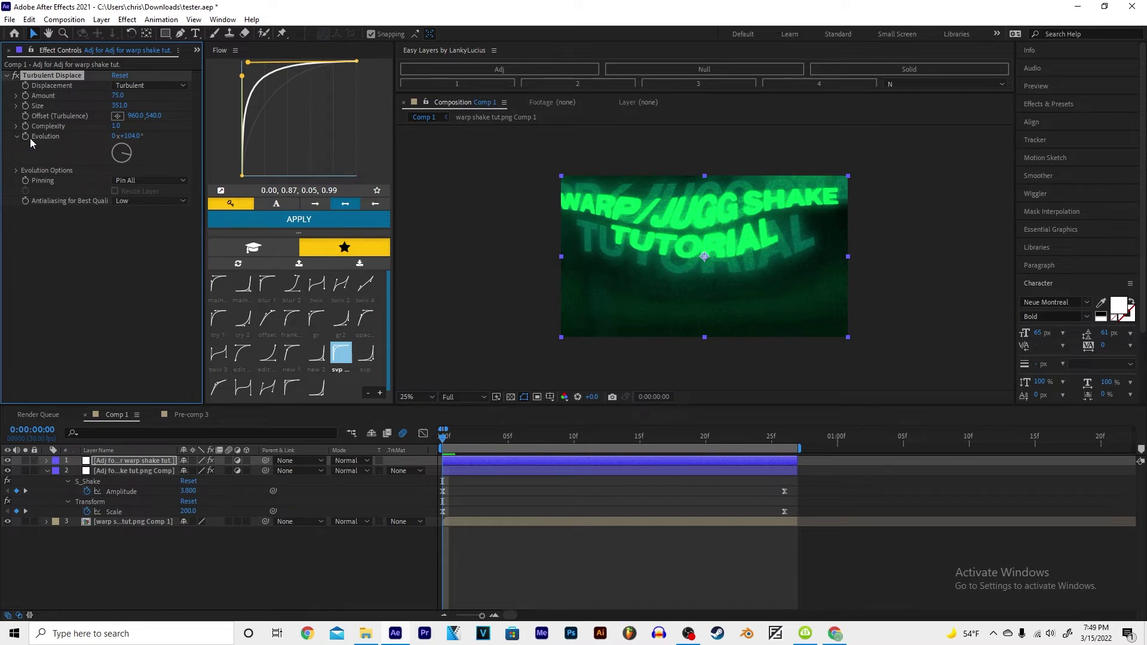
Drive Turbulent Displace's Evolution with the expression time*2000
alt+click(25, 137)
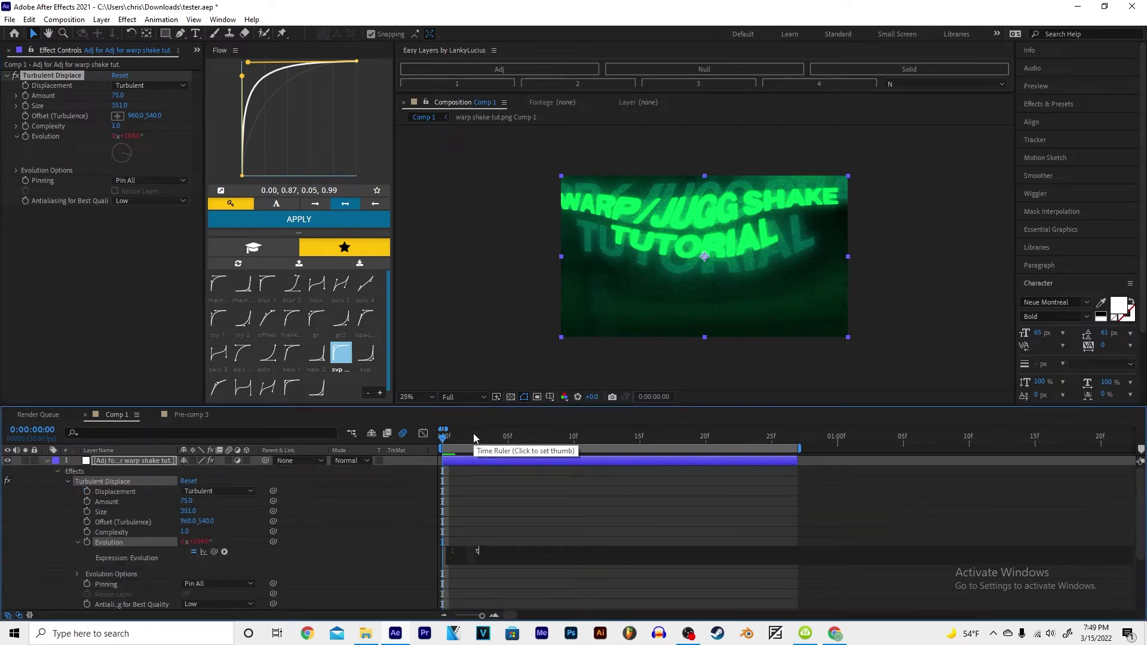
text(time*2000)
key(KP_Enter)
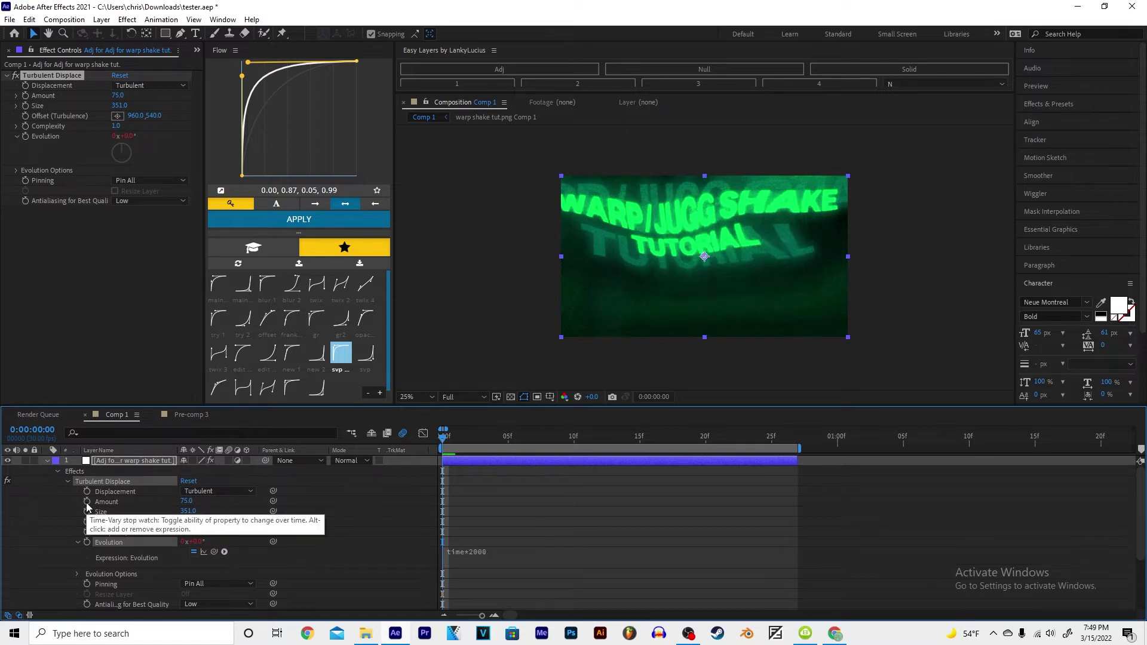
Keyframe Turbulent Displace's Amount from 75 on the first frame to 0 at frame 26, and ease both keyframes with the 0.00, 0.87, 0.05, 0.99 curve
click(88, 502)
key(End)
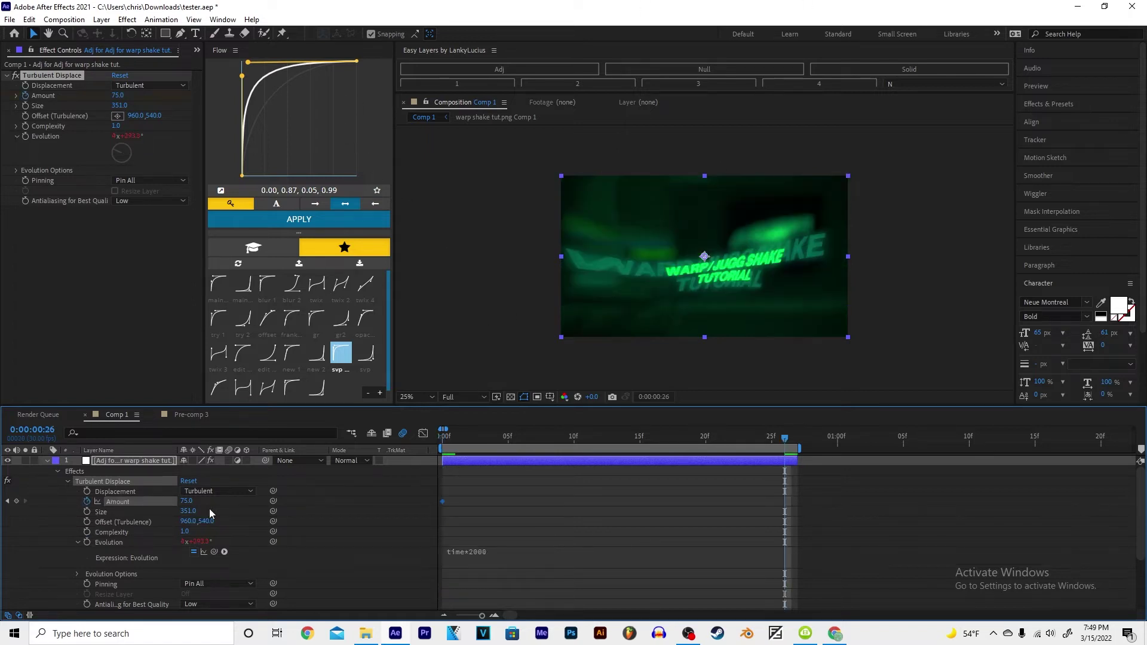
key(KP_Enter)
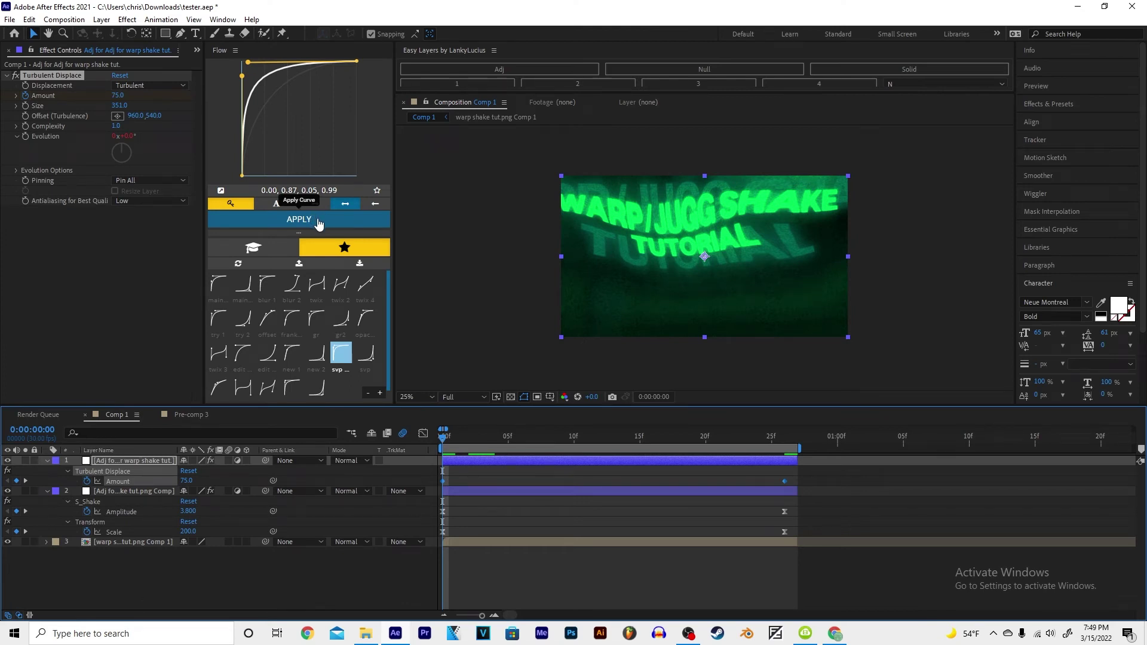
click(319, 227)
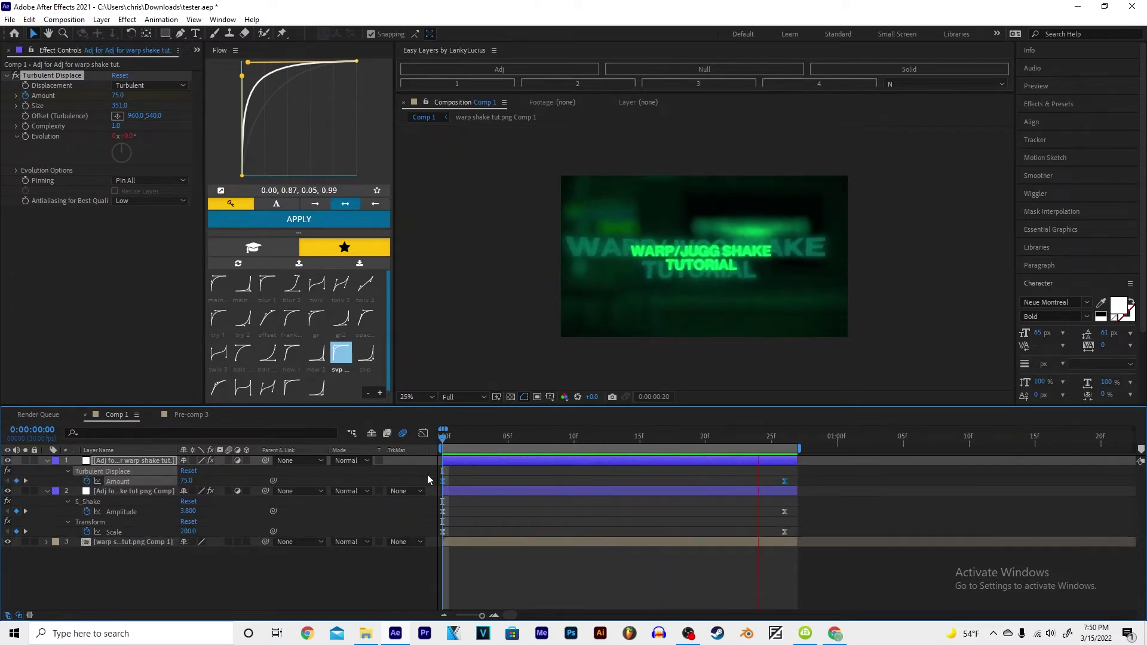
Preview and scrub through the composition to check the turbulent warp combined with the shake and zoom
click(452, 467)
drag(453, 434, 727, 472)
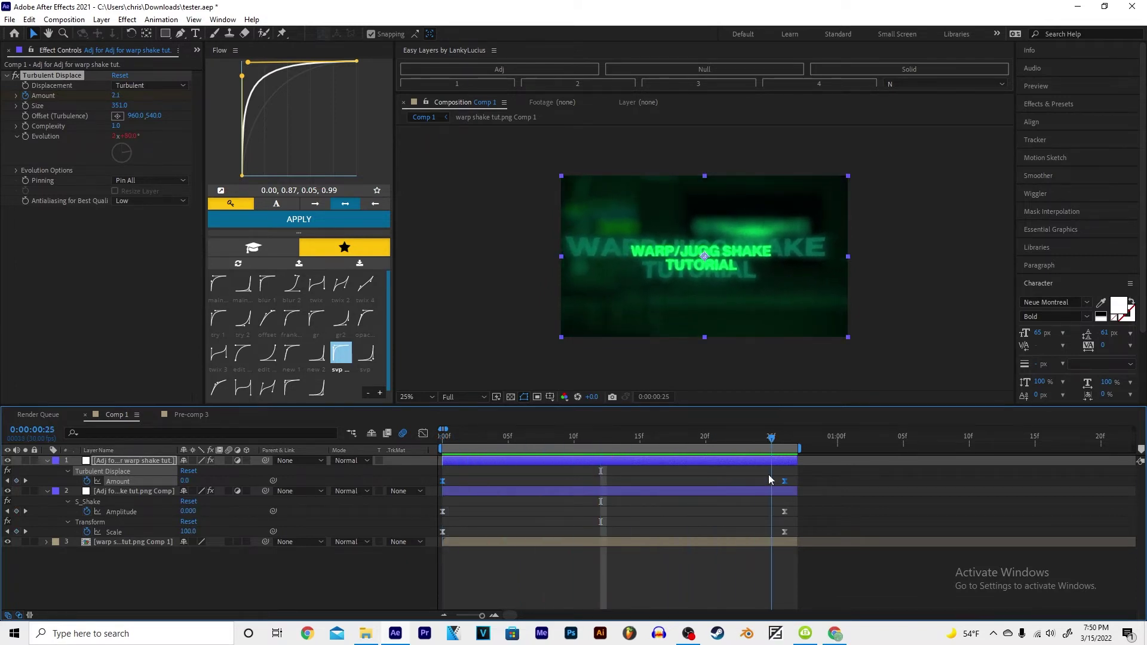
key(space)
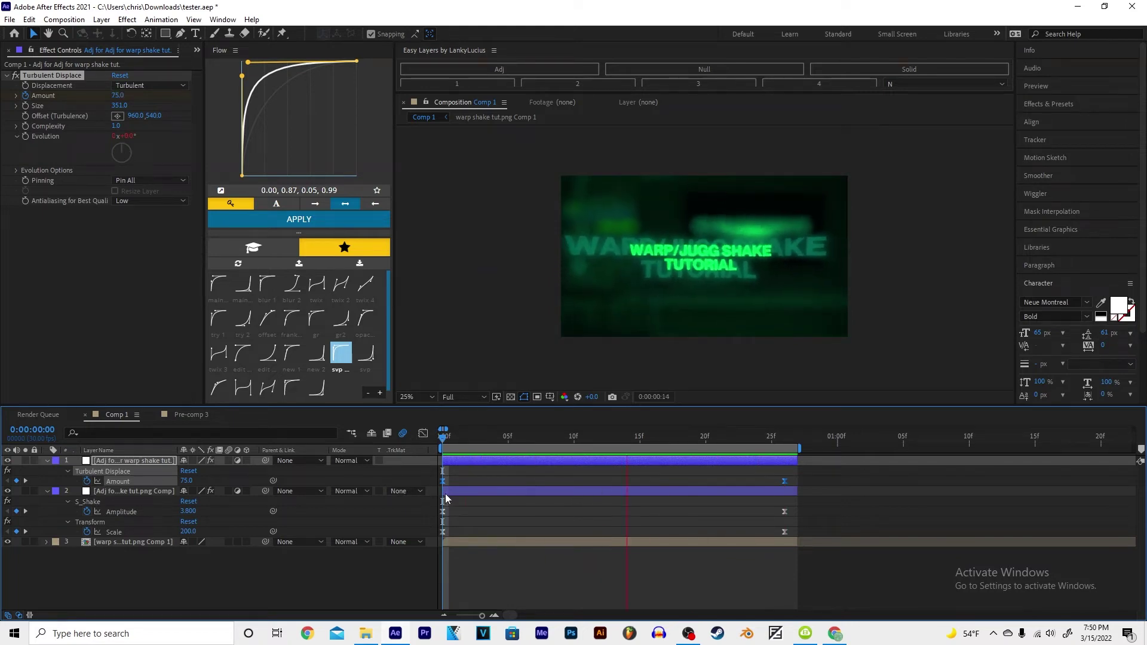
key(space)
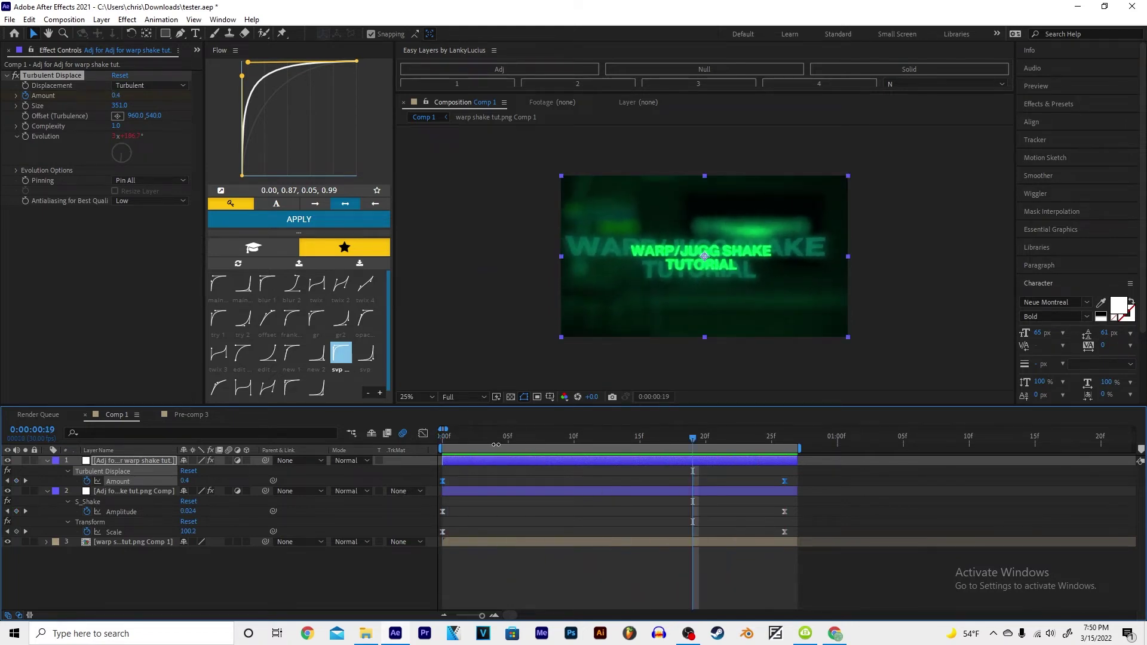
click(452, 443)
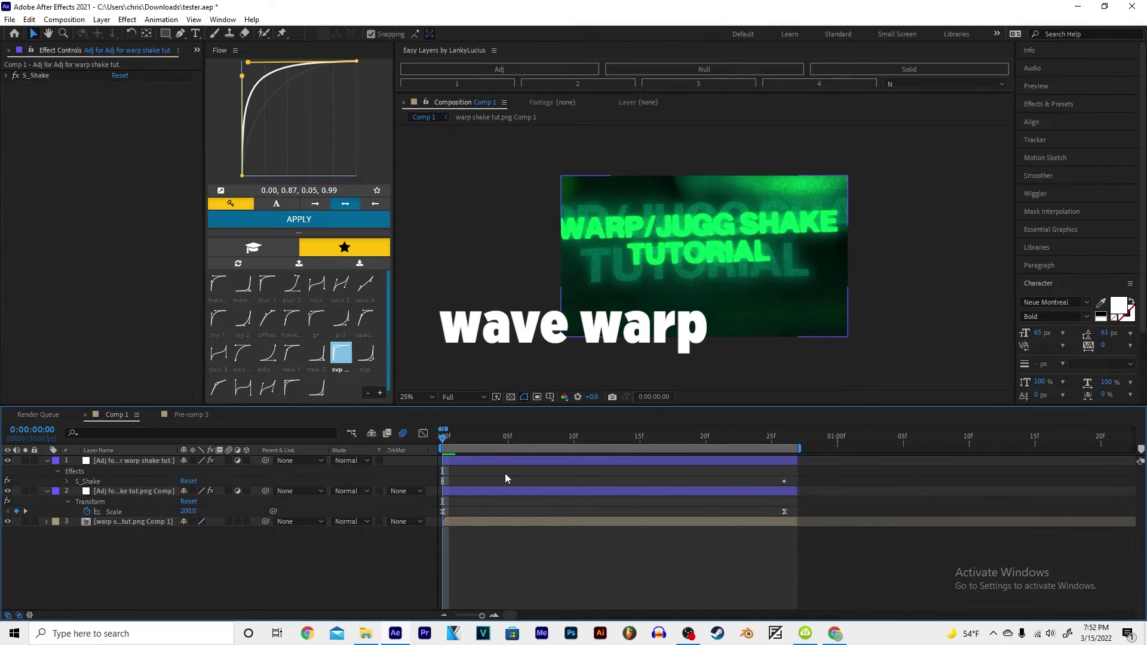
Apply the Wave Warp effect to the top adjustment layer that carries S_Shake
click(496, 464)
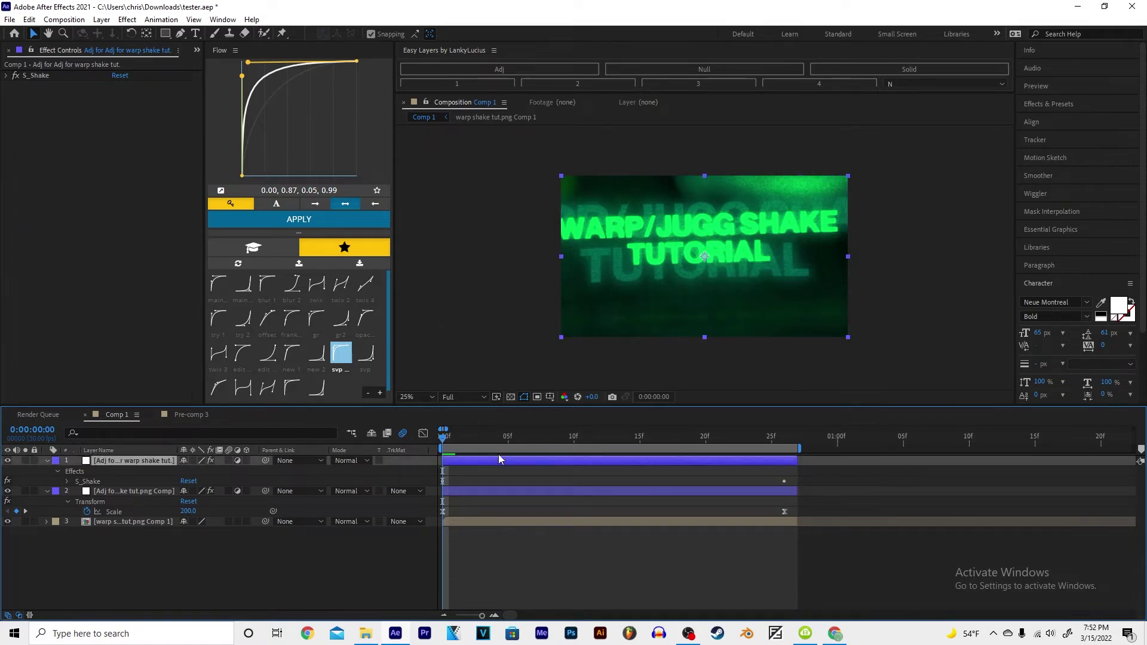
click(399, 432)
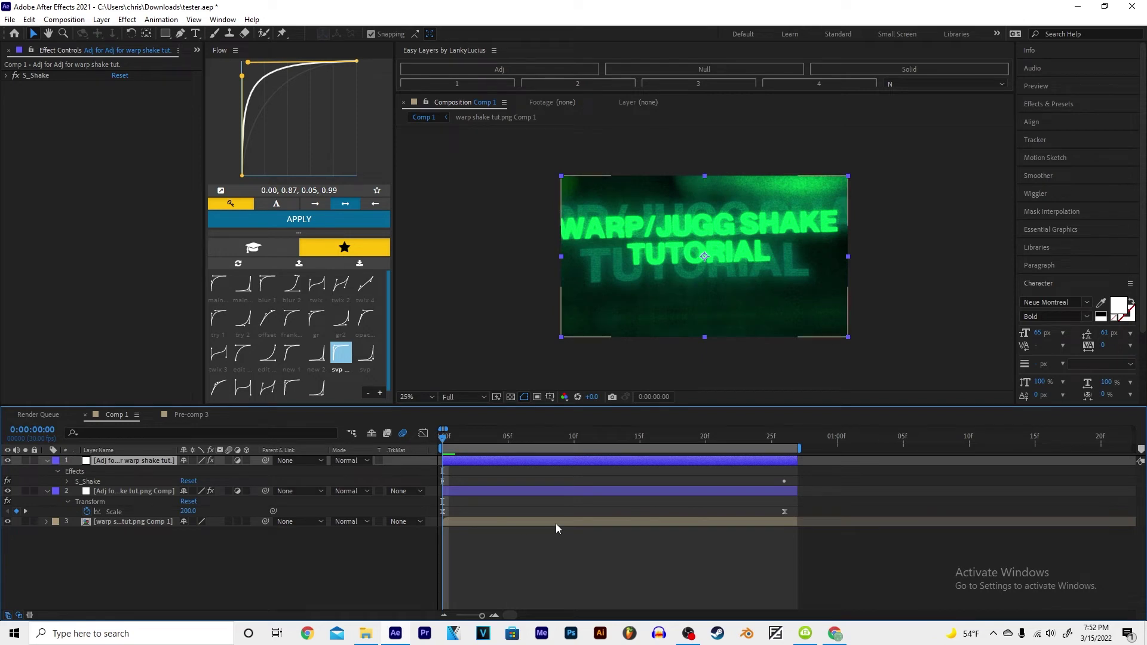
key(ctrl+space)
text(wa)
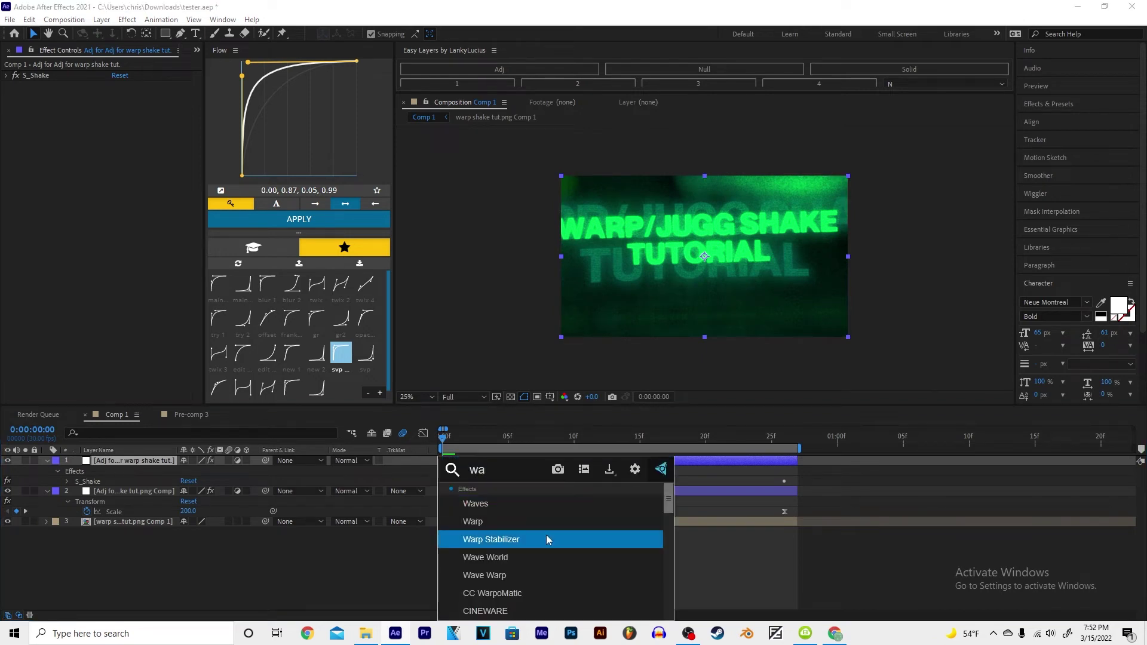
text(ve)
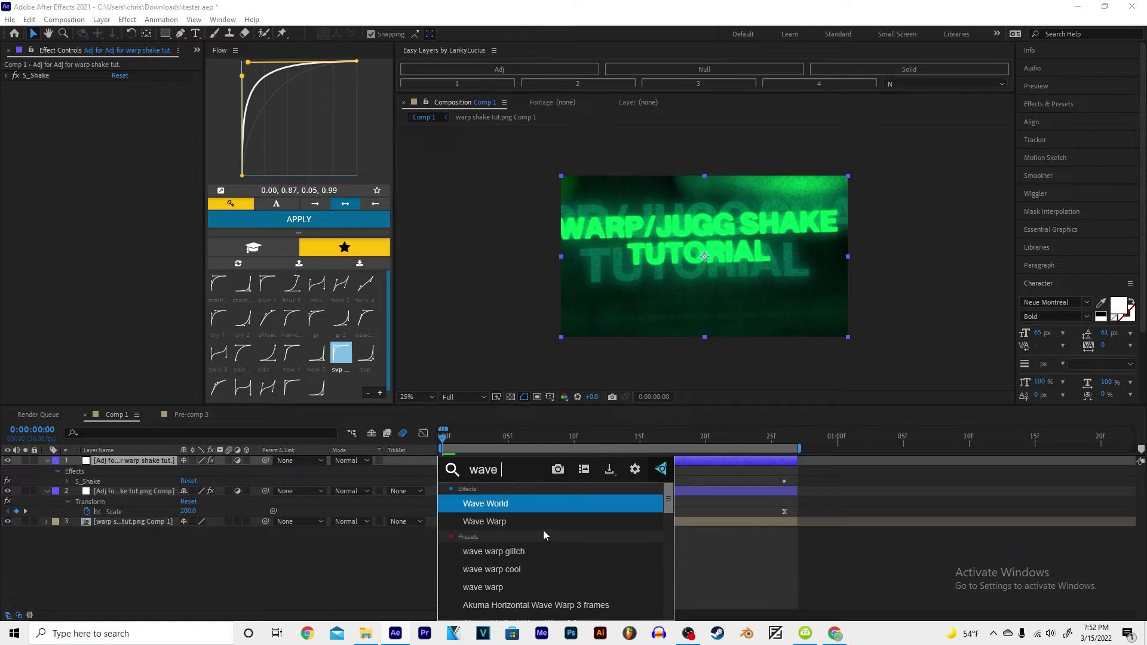
click(511, 519)
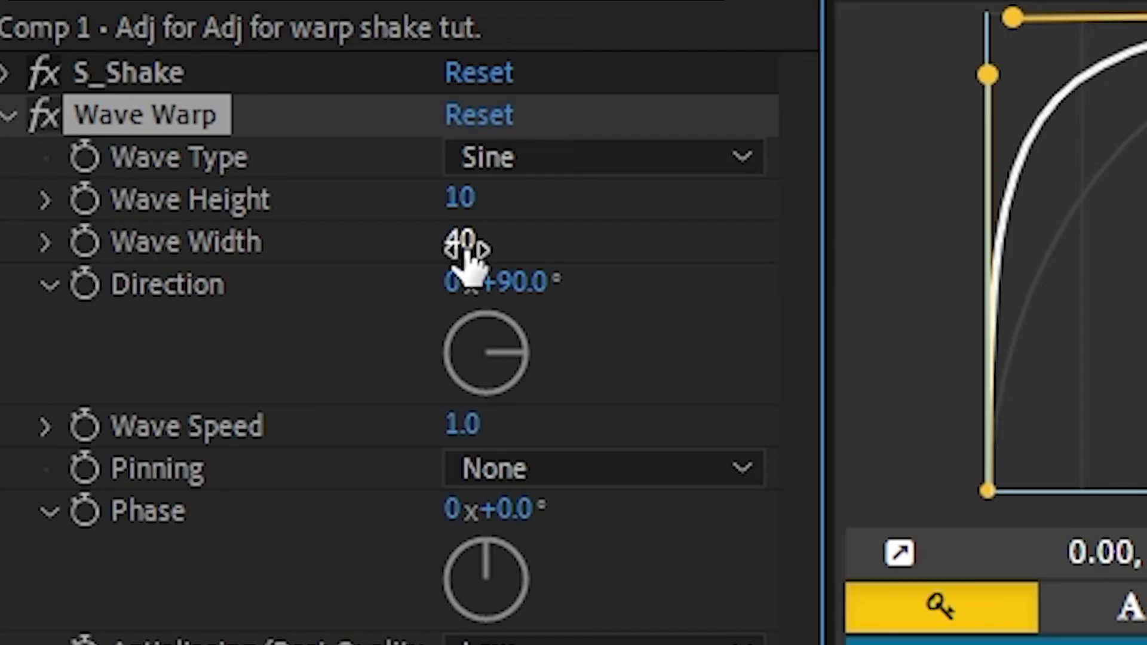
Set Wave Warp's Wave Width to 496 and Wave Height to 77
drag(467, 242, 1135, 299)
drag(460, 238, 1144, 269)
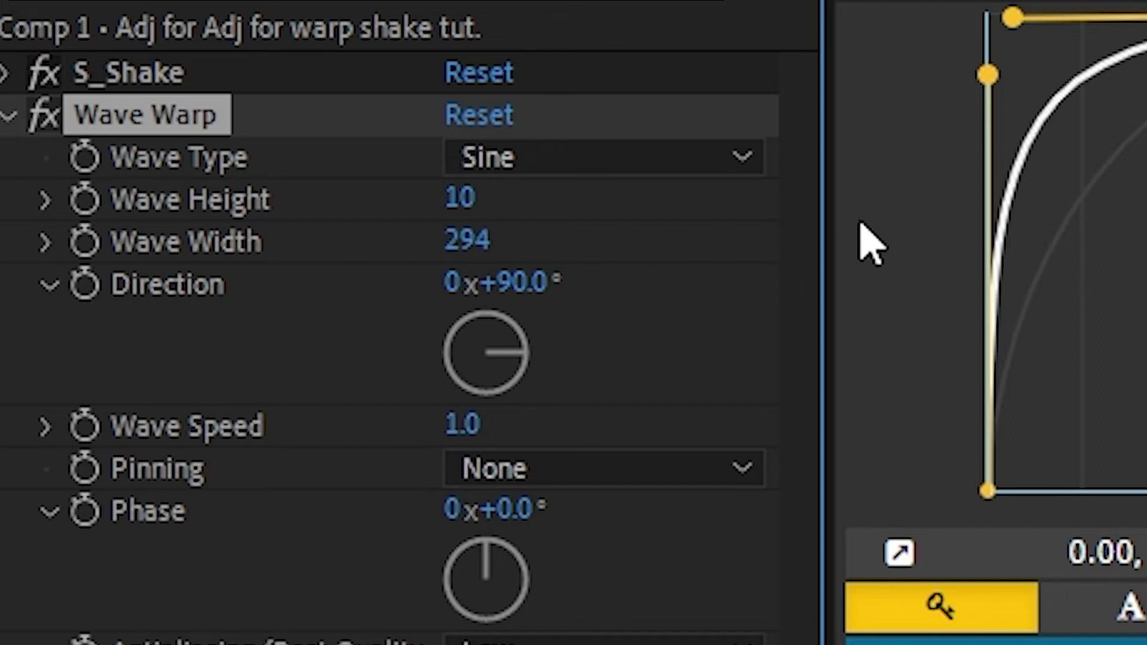
drag(486, 234, 633, 242)
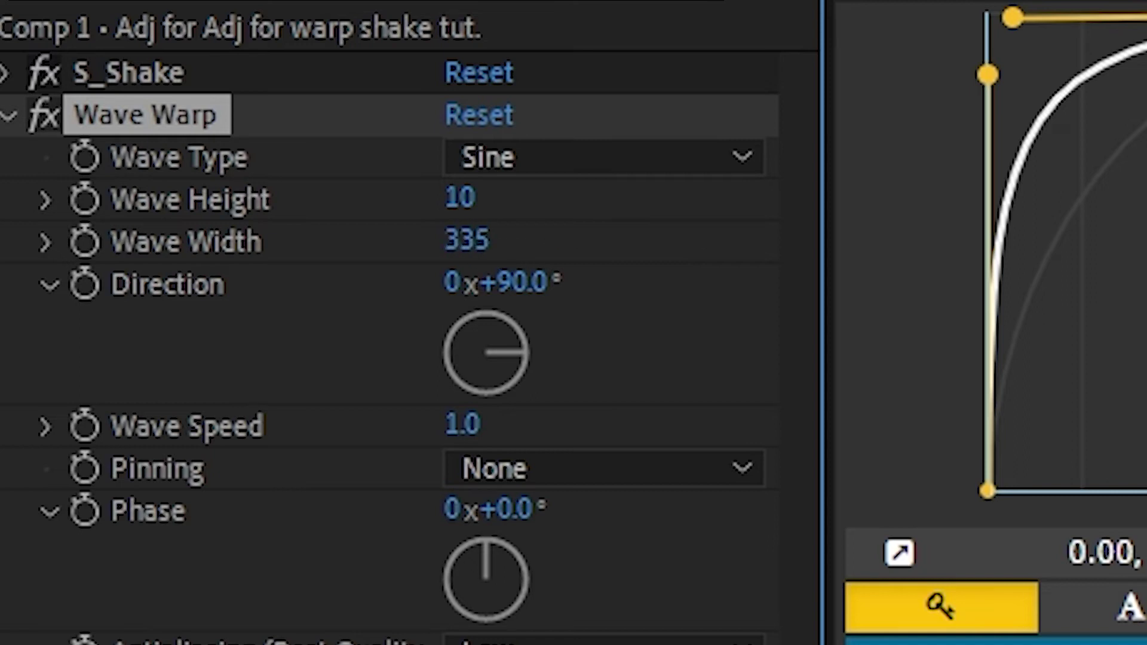
drag(490, 199, 590, 189)
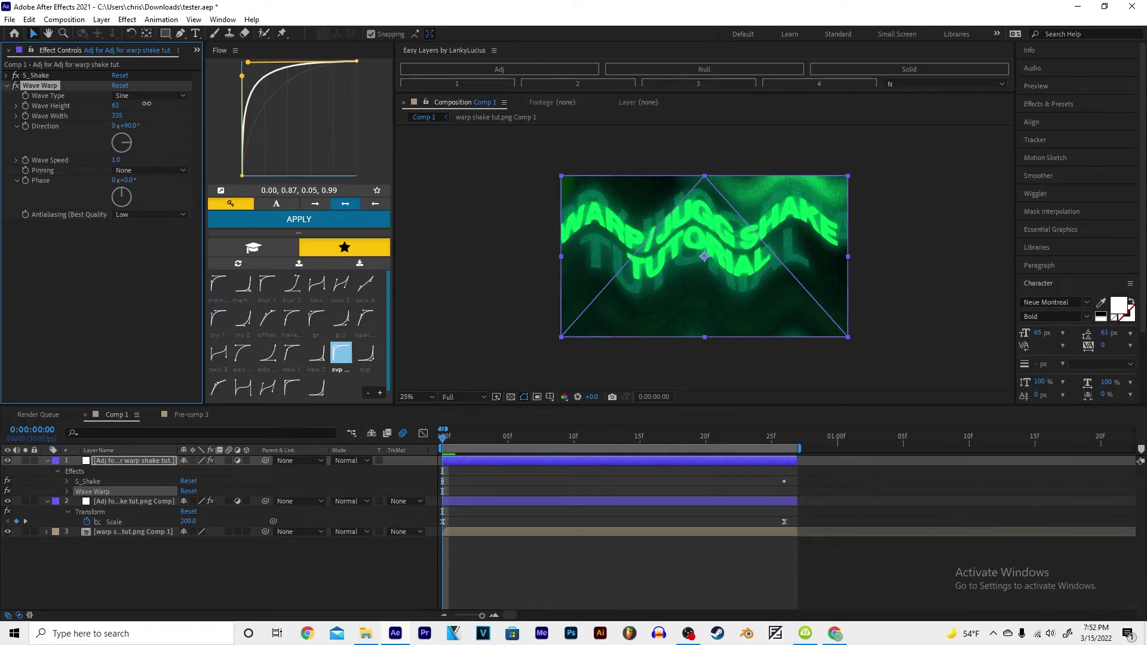
drag(146, 103, 125, 118)
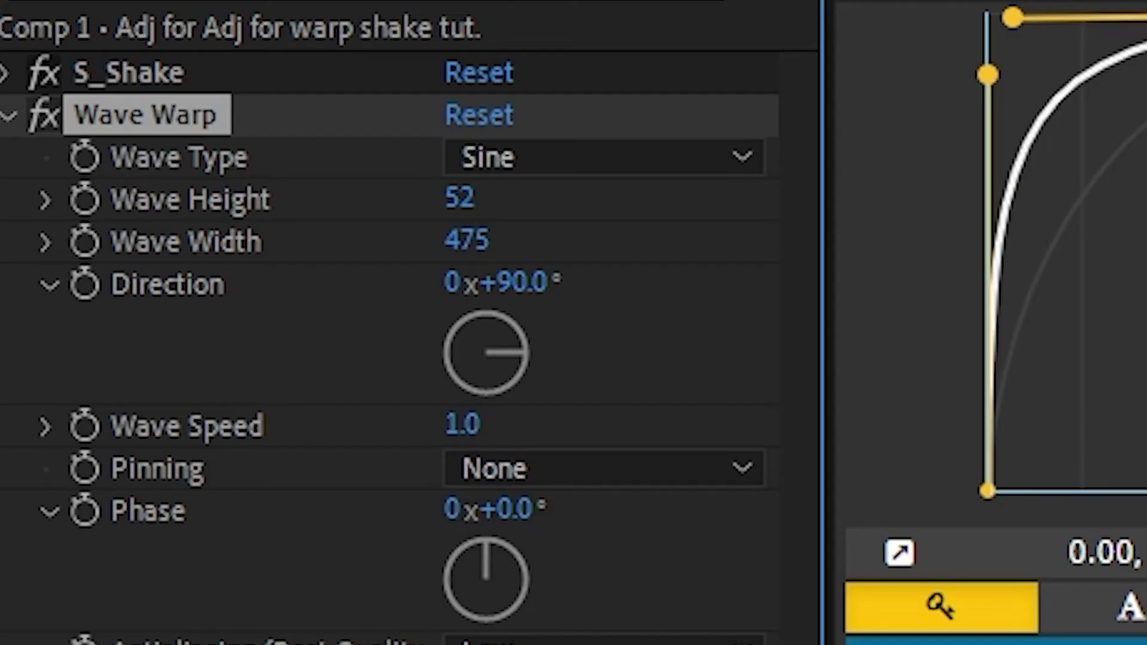
drag(449, 242, 1037, 307)
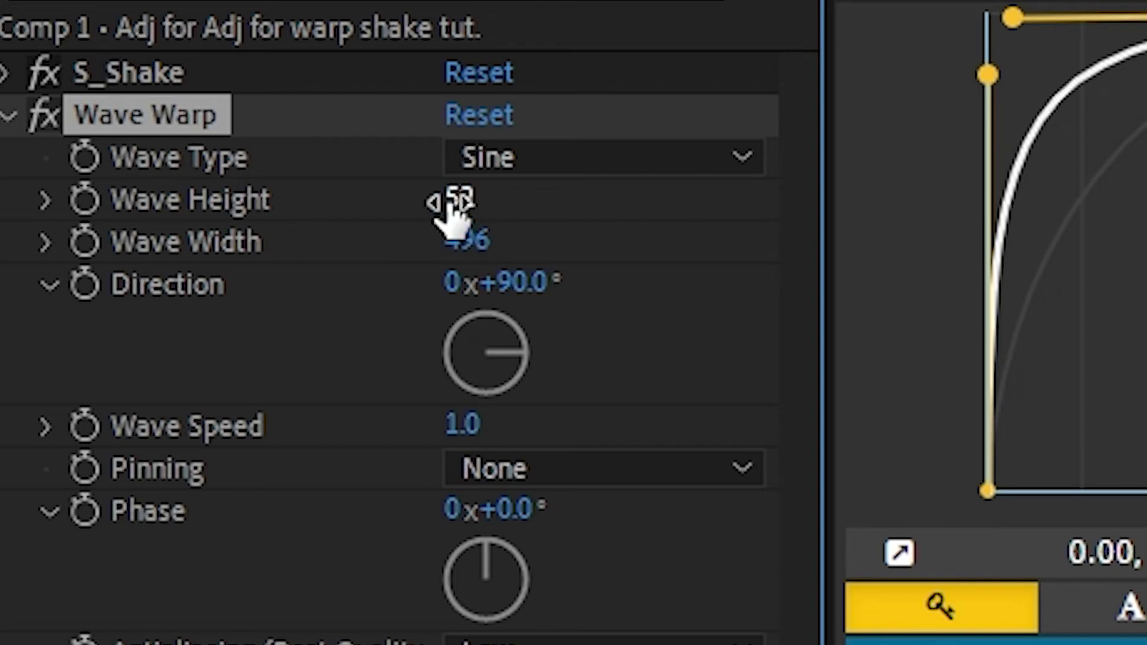
drag(461, 197, 576, 205)
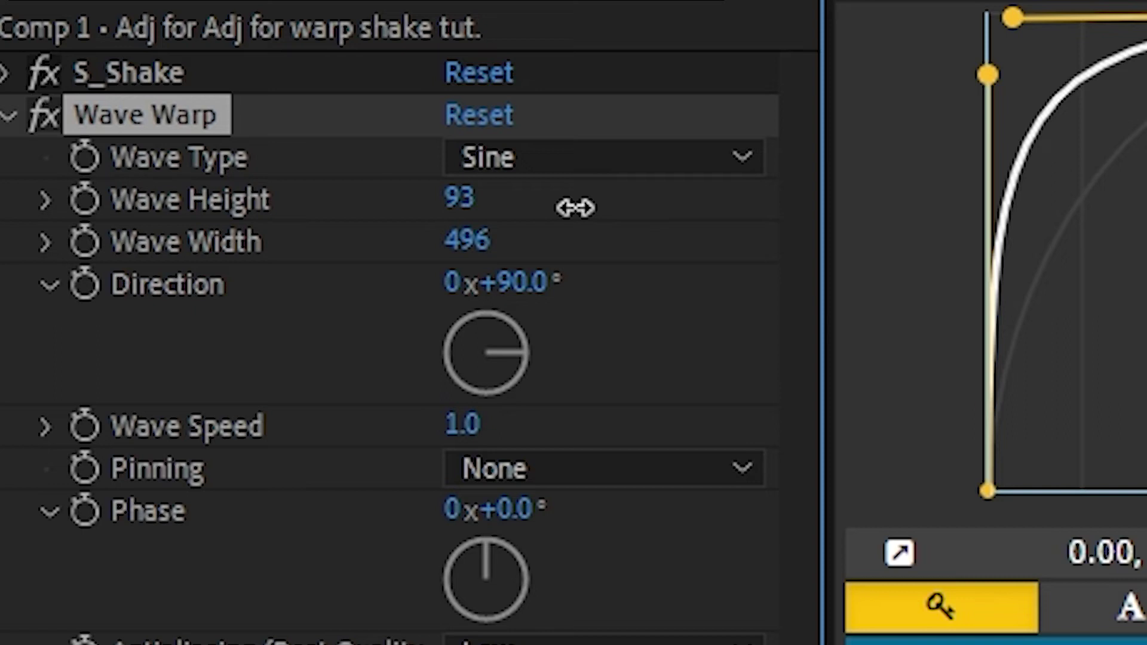
drag(461, 194, 426, 196)
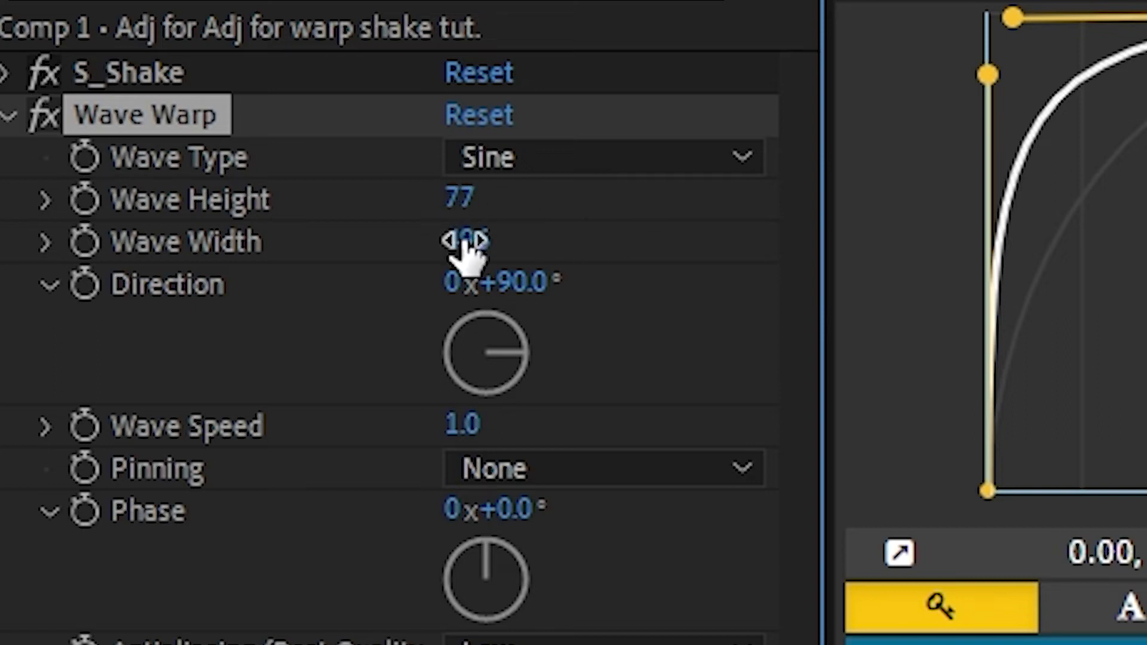
Keyframe Wave Warp from the first frame to frame 26, taking Wave Height from 77 to 0 and Direction from 90° to 180°
click(84, 285)
click(84, 199)
click(85, 242)
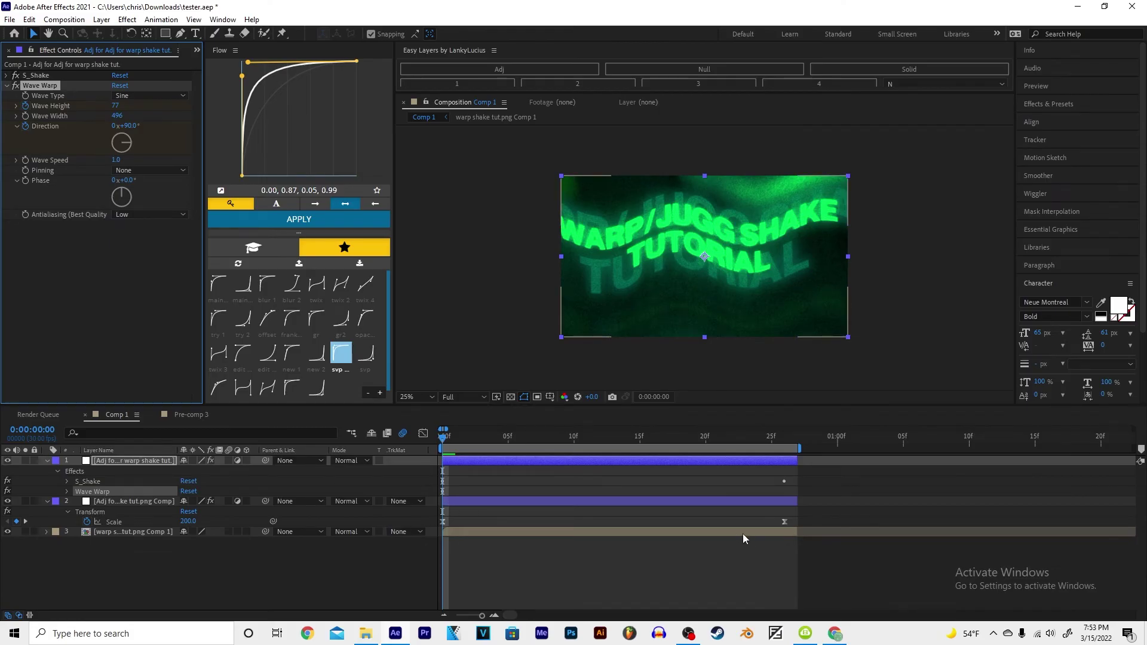
key(End)
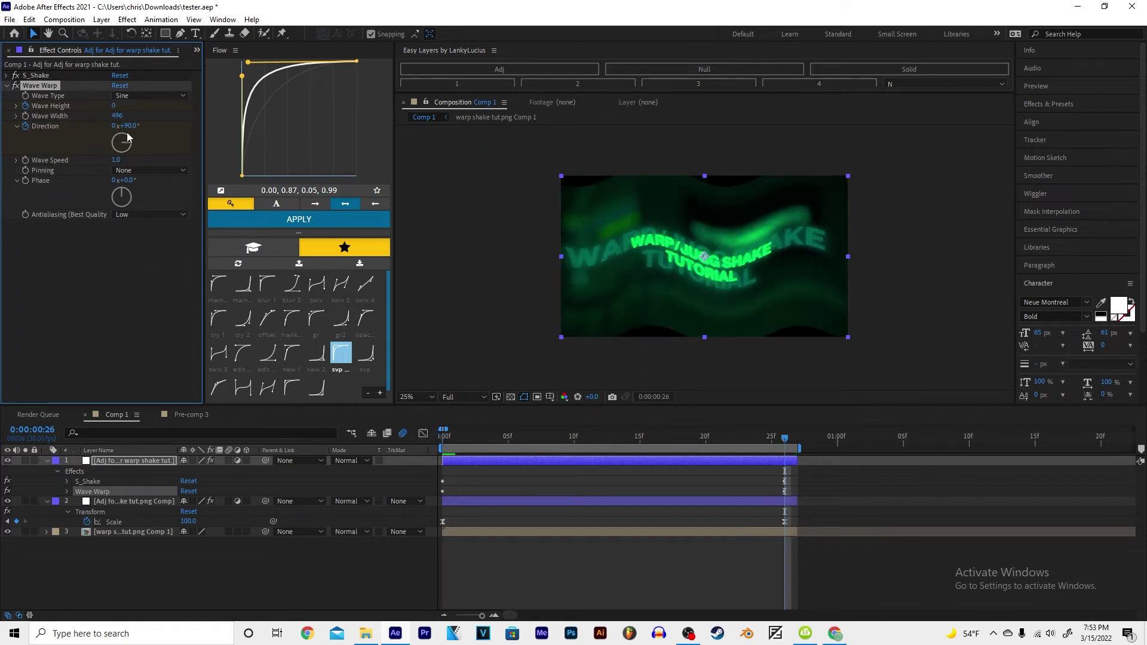
click(128, 126)
key(Return)
Reveal the keyframed properties and ease the Wave Height keyframes with the 0.00, 0.87, 0.05, 0.99 curve
key(u)
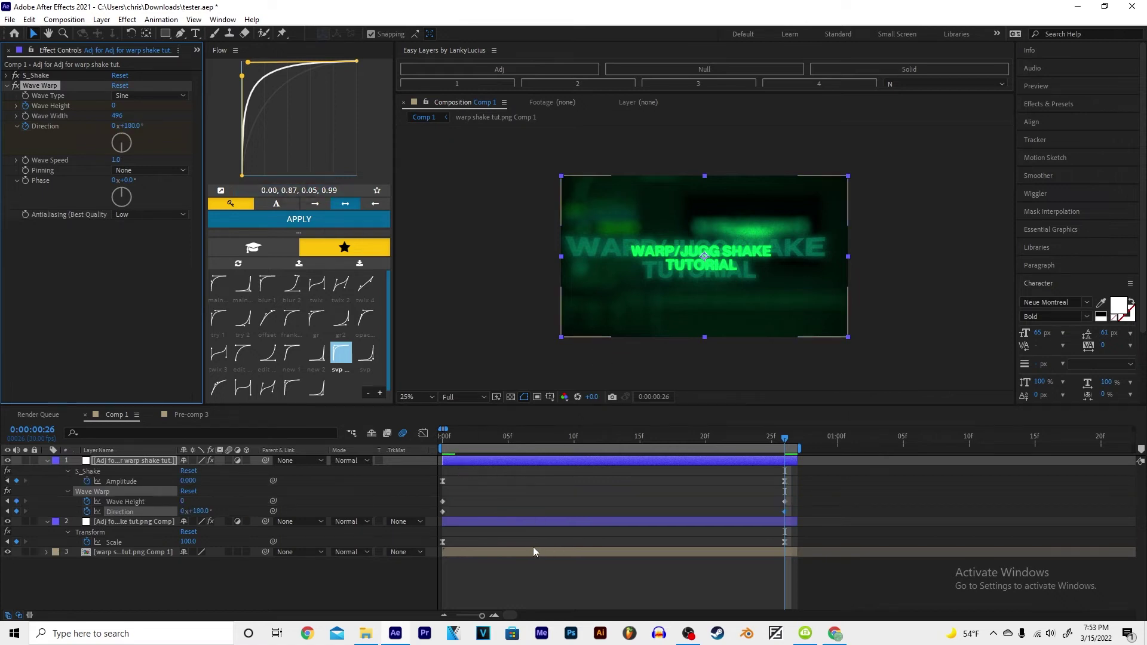
click(139, 503)
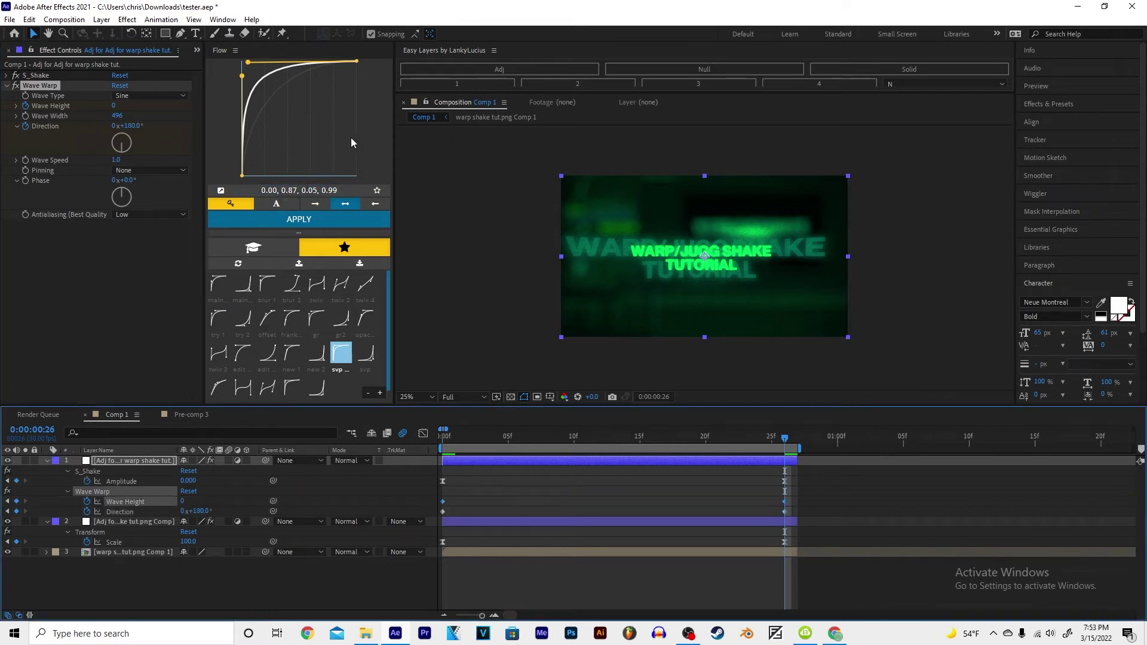
click(292, 219)
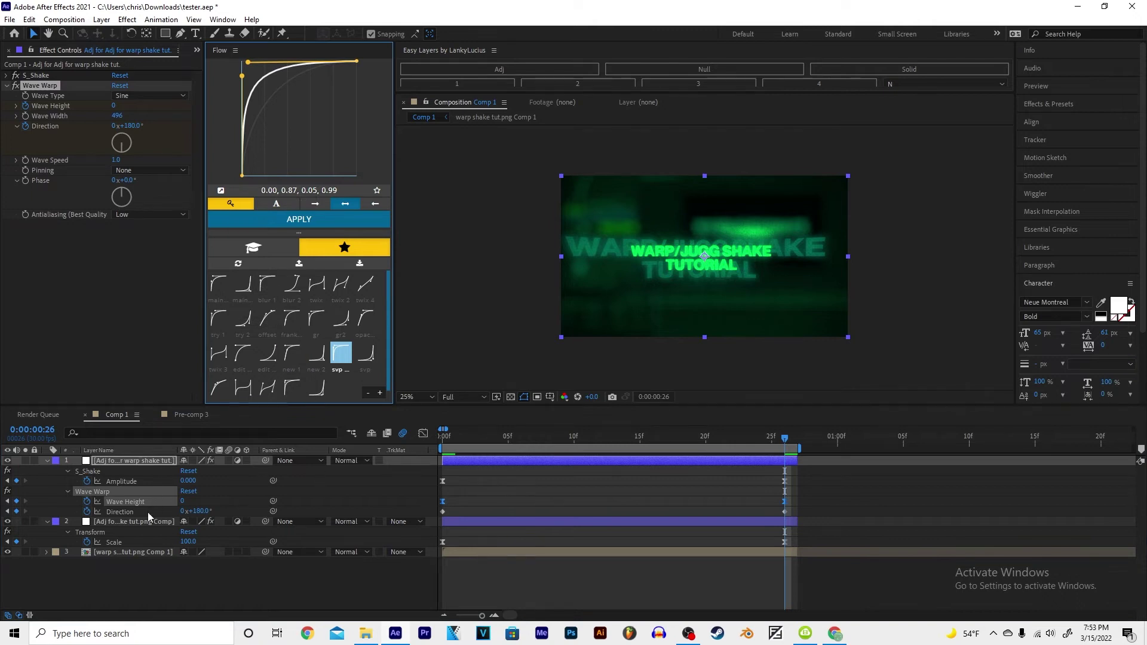
Ease Wave Warp's Direction keyframes with the 0.00, 0.87, 0.05, 0.99 curve and scrub through the start of the animation
click(148, 512)
click(310, 221)
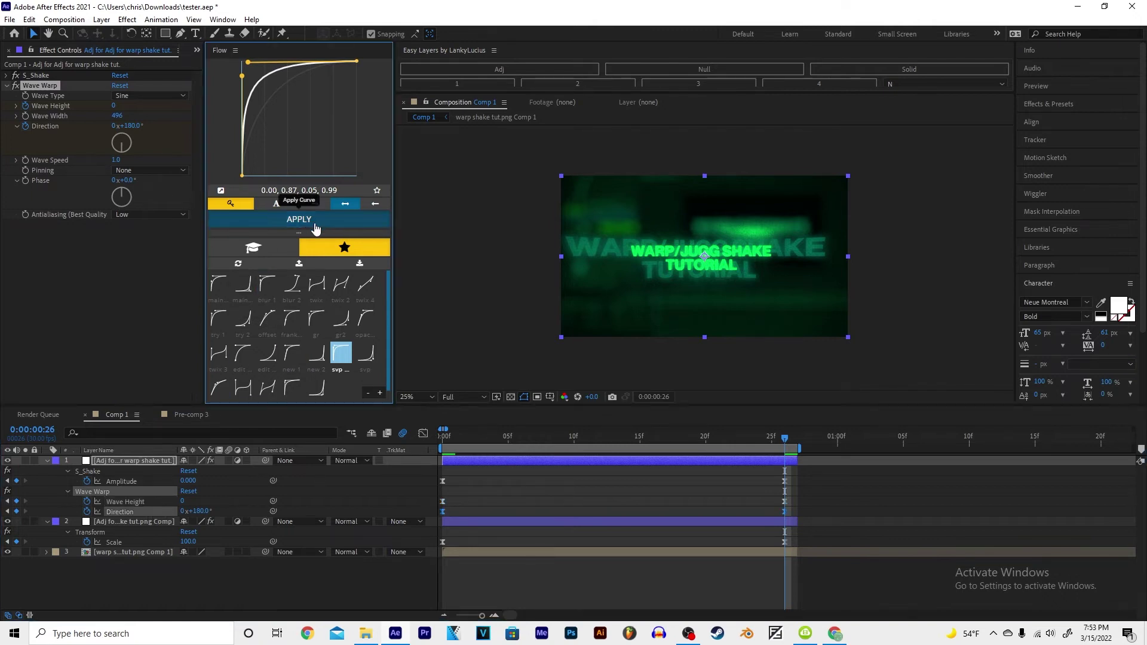
drag(479, 441, 411, 463)
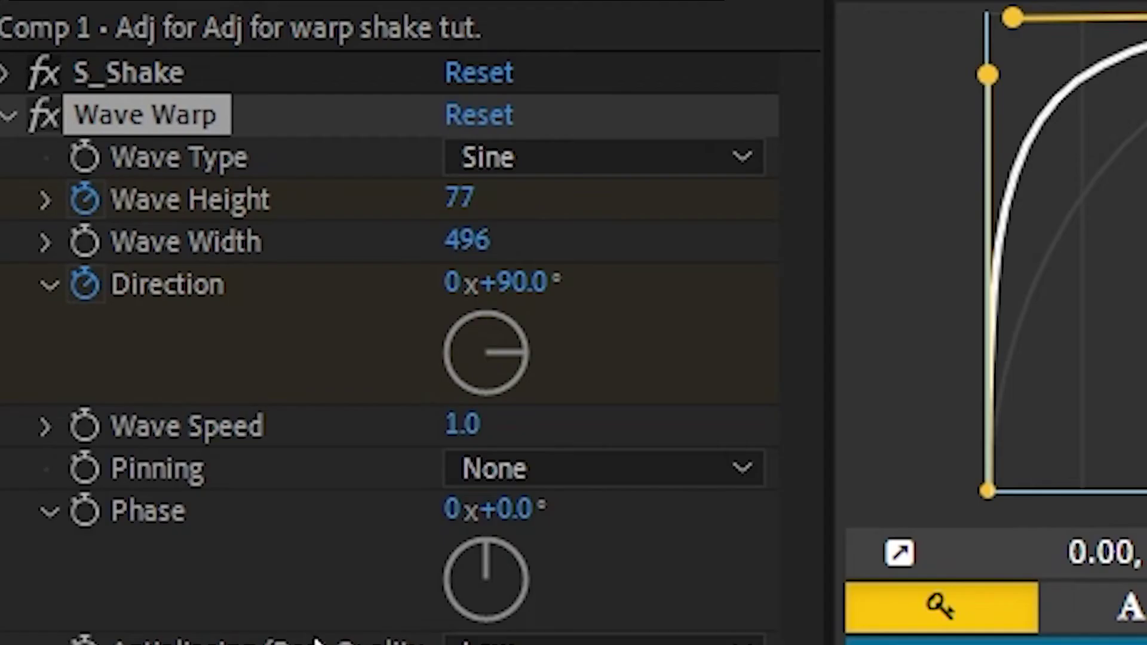
Compare the Wave Warp animation with S_Shake disabled and enabled, then play the combined transition
click(107, 84)
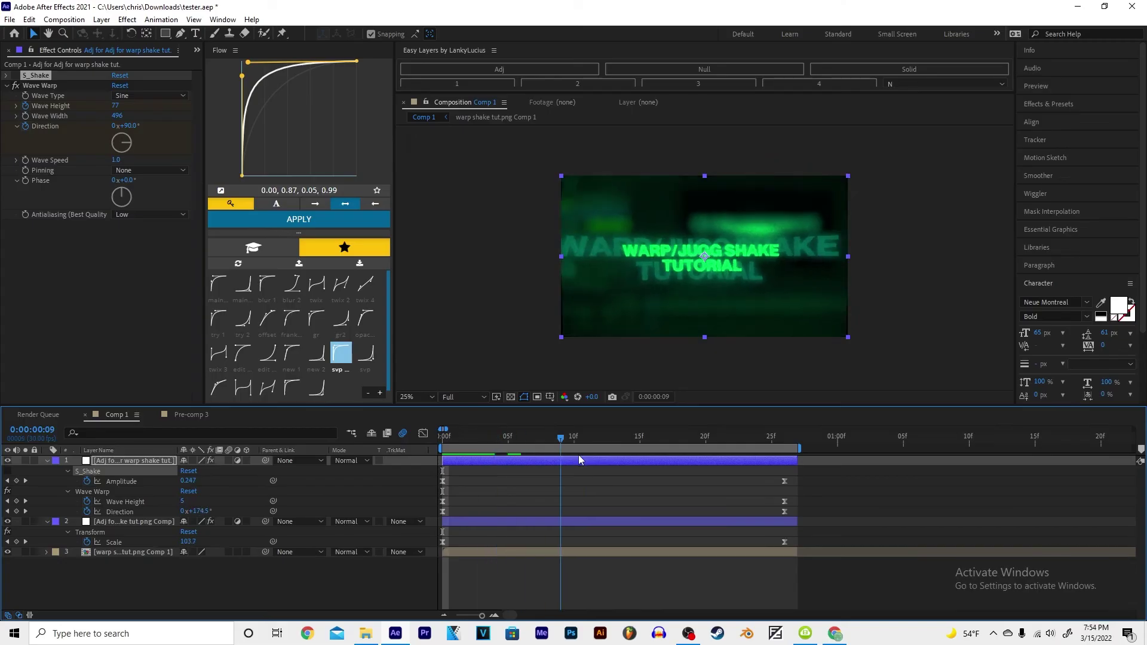
drag(578, 454, 428, 453)
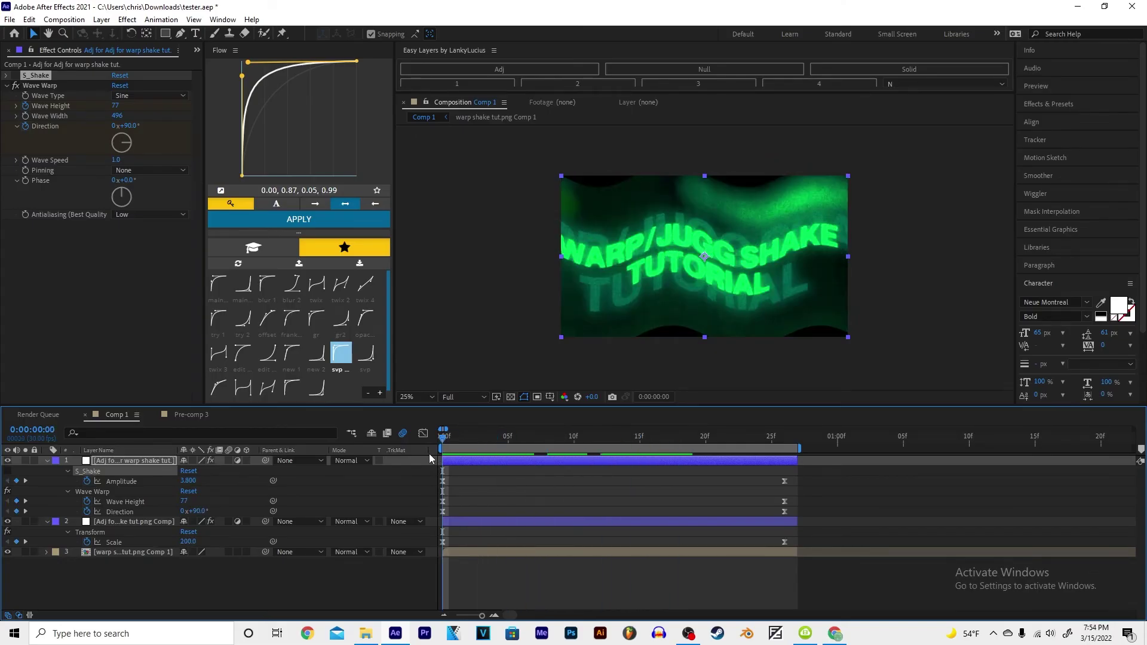
click(17, 76)
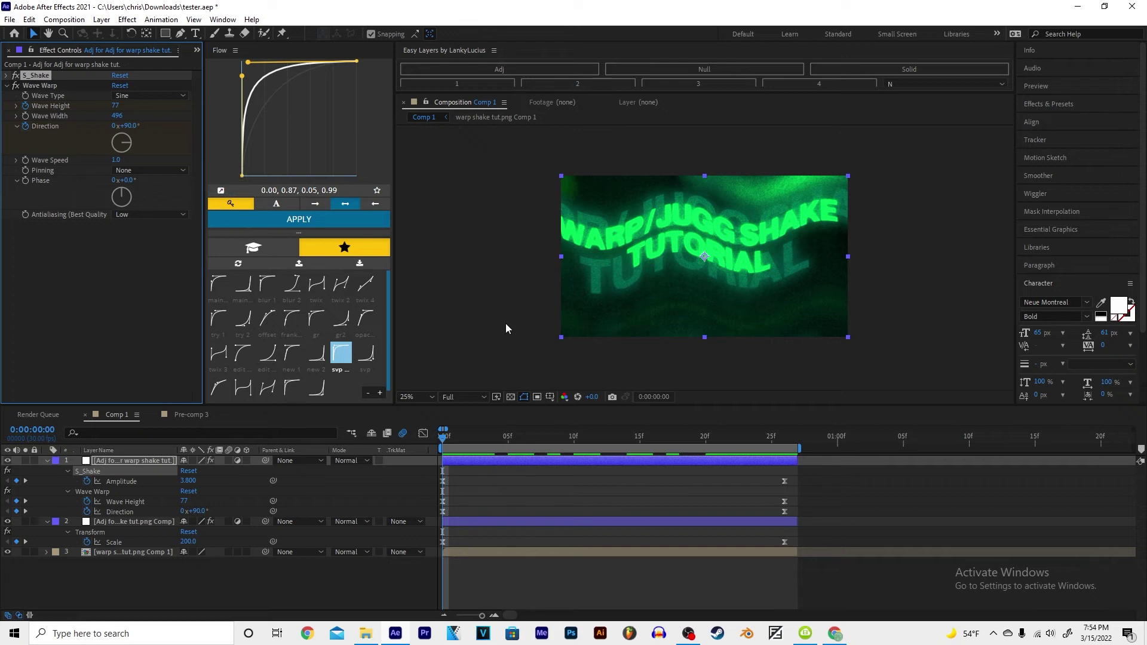
click(455, 439)
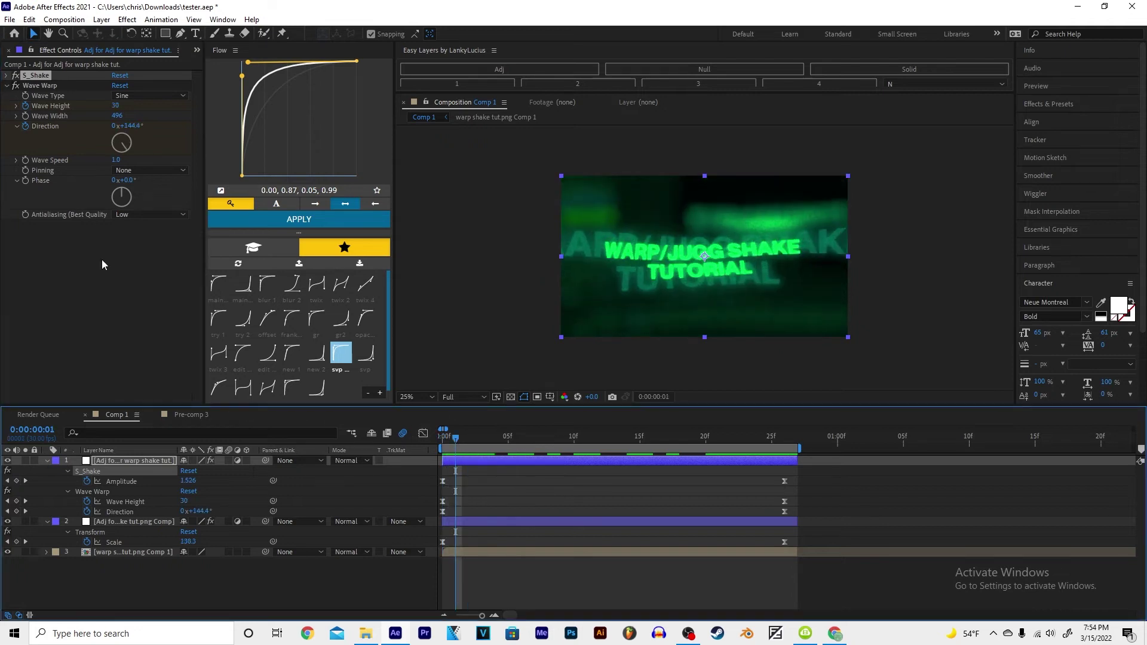
click(14, 84)
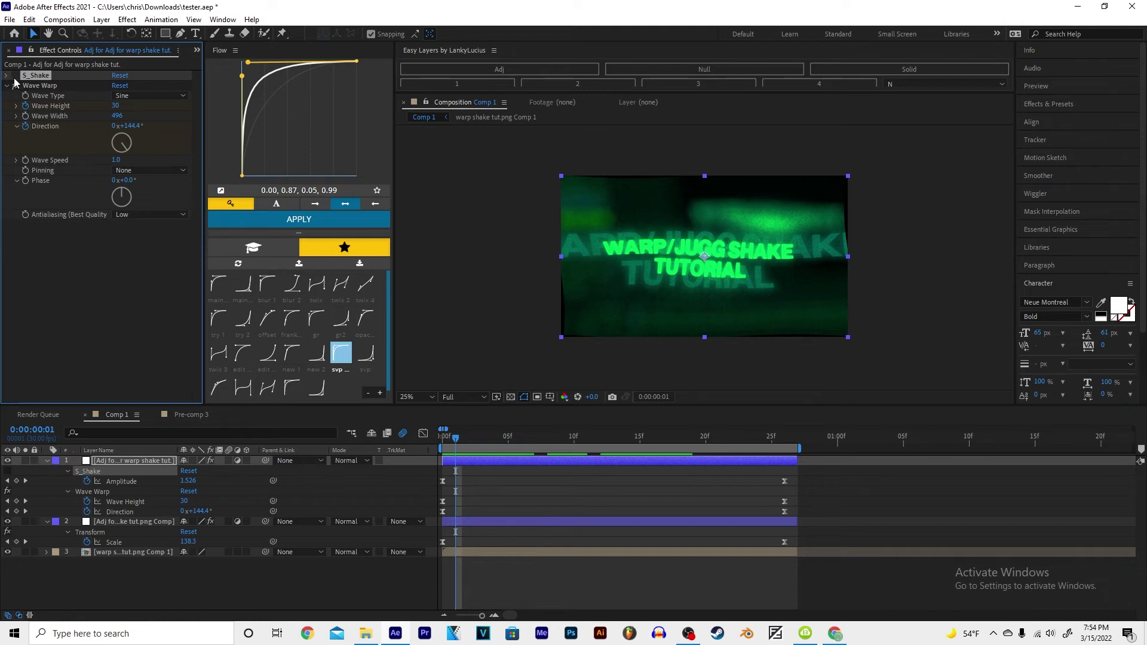
drag(460, 443, 708, 465)
key(space)
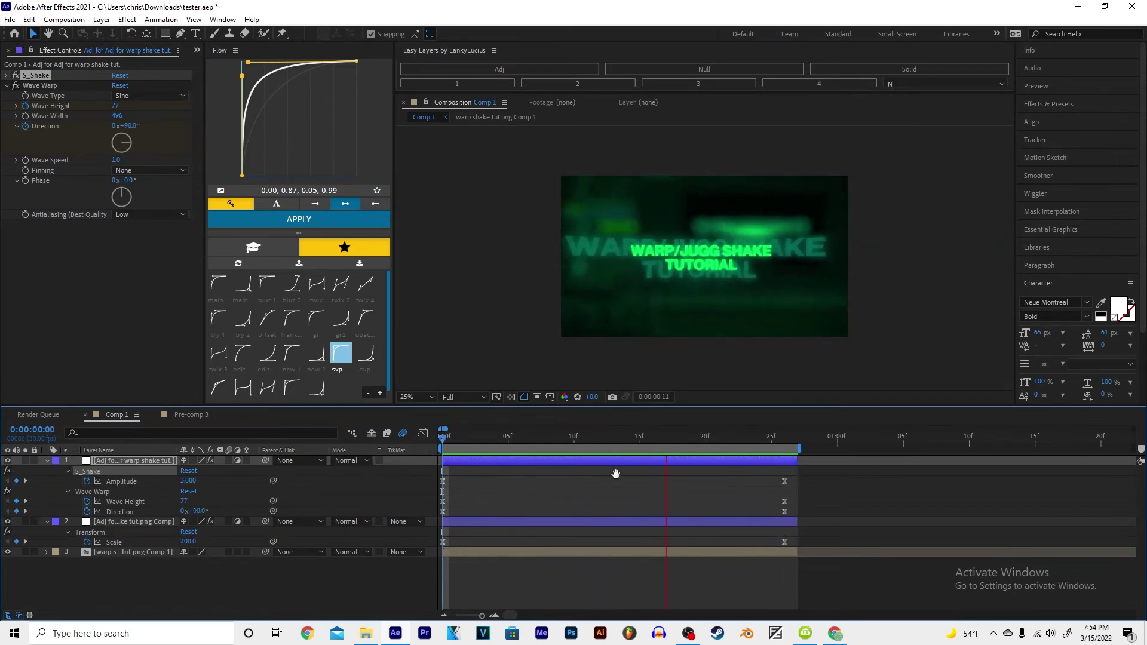
click(441, 457)
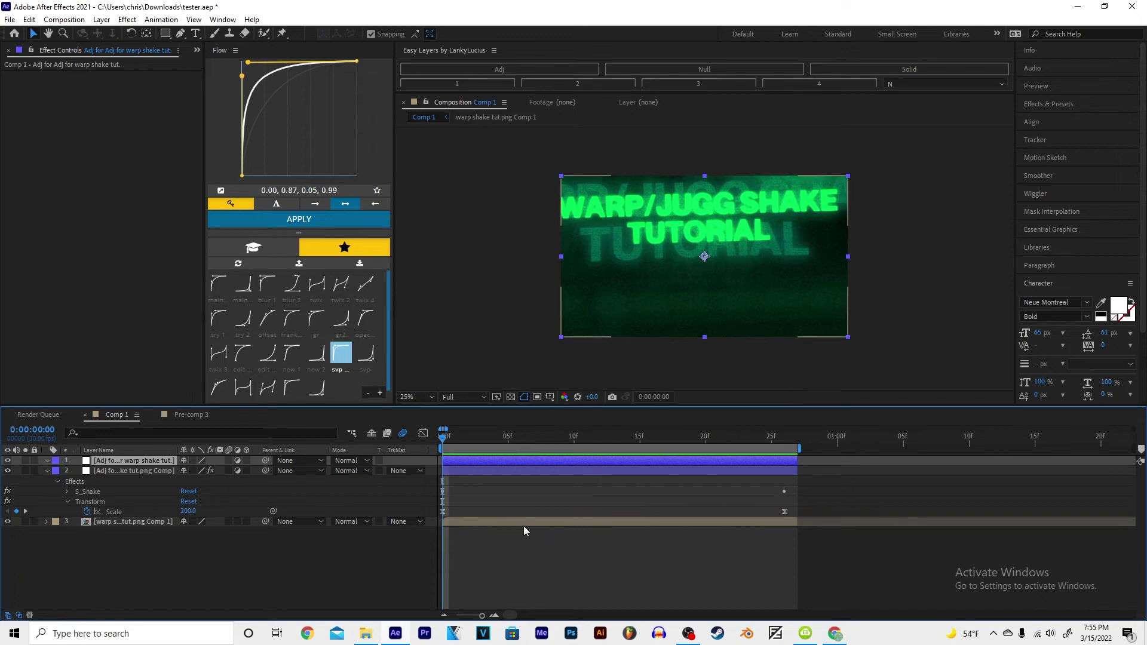
Apply the S_WarpBubble effect to the top adjustment layer
key(ctrl+space)
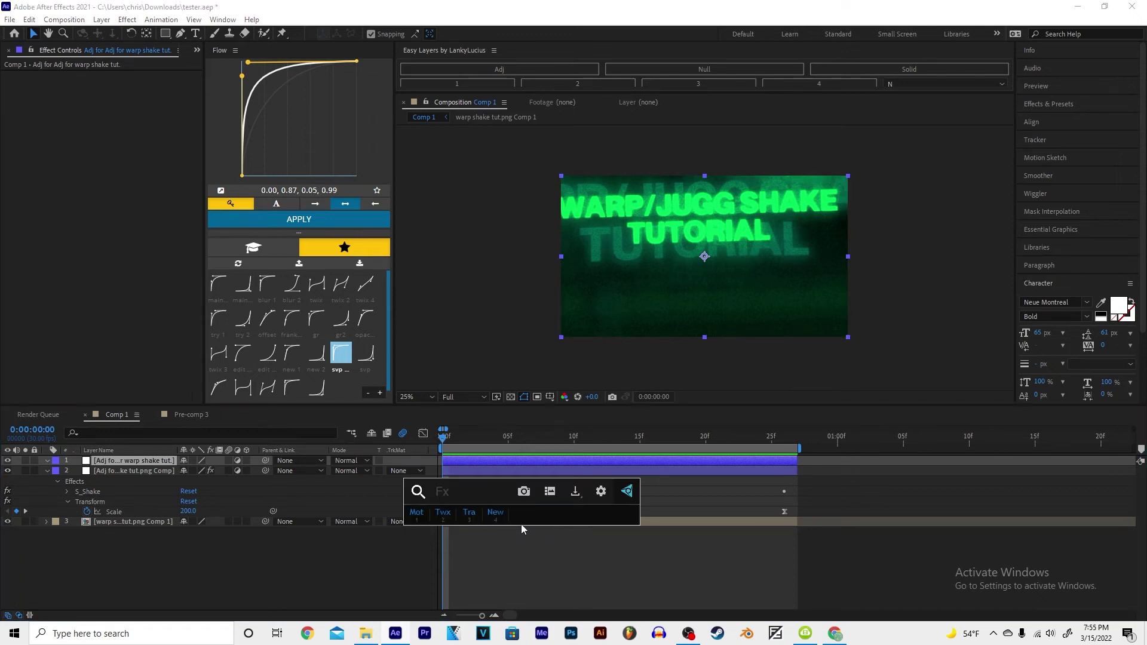
text(war)
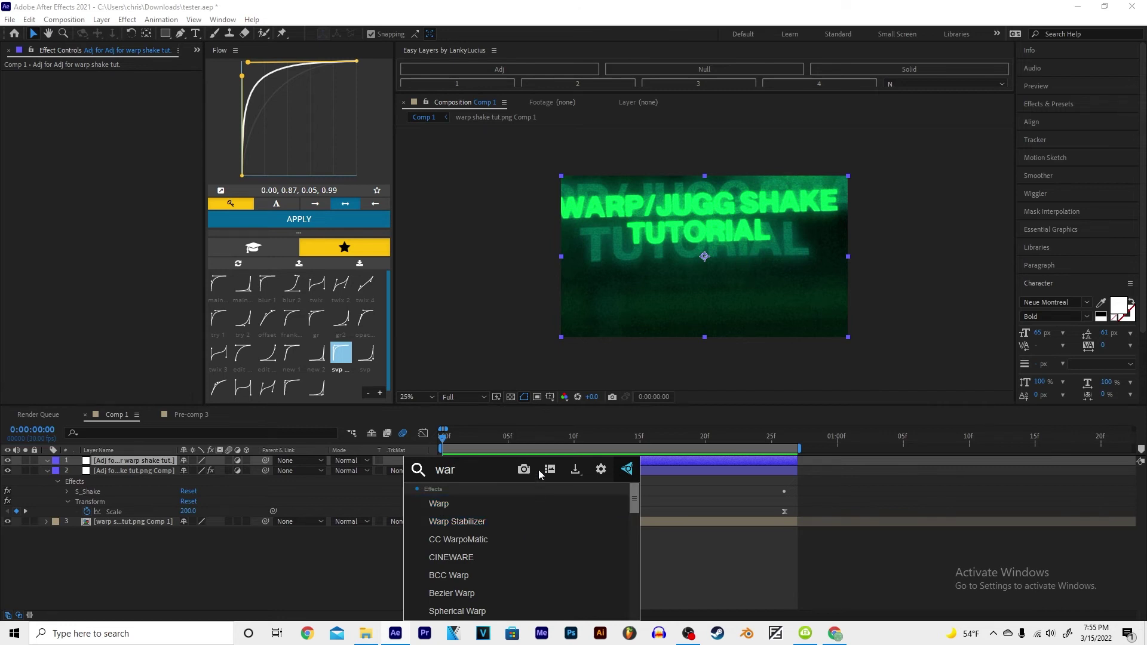
text(p)
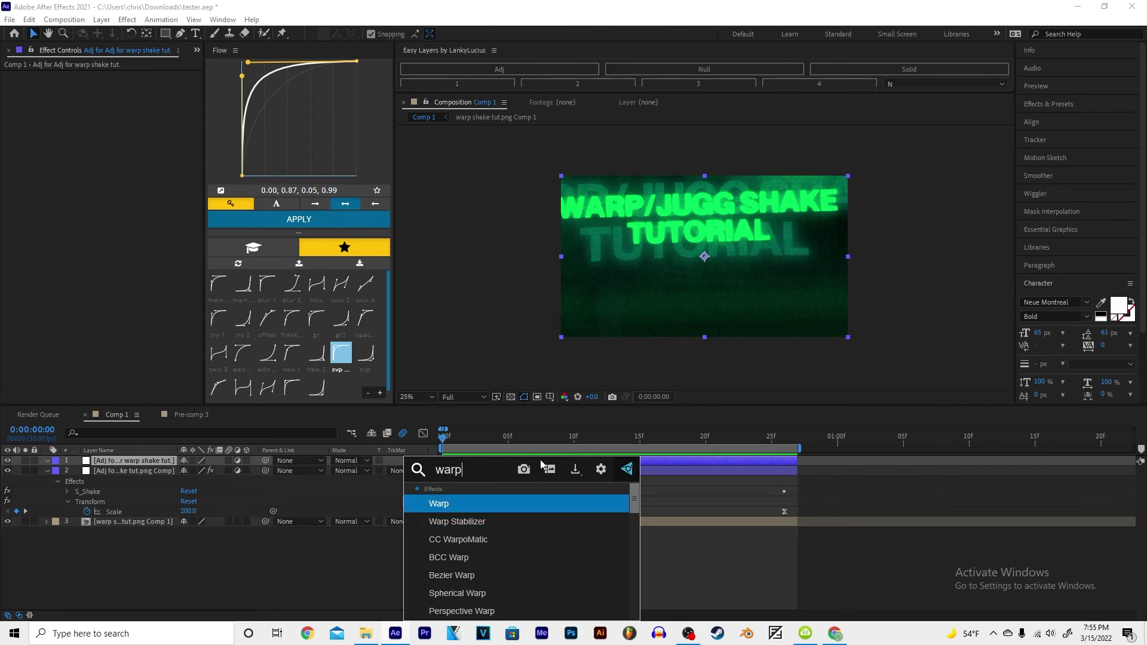
text(bub)
key(Return)
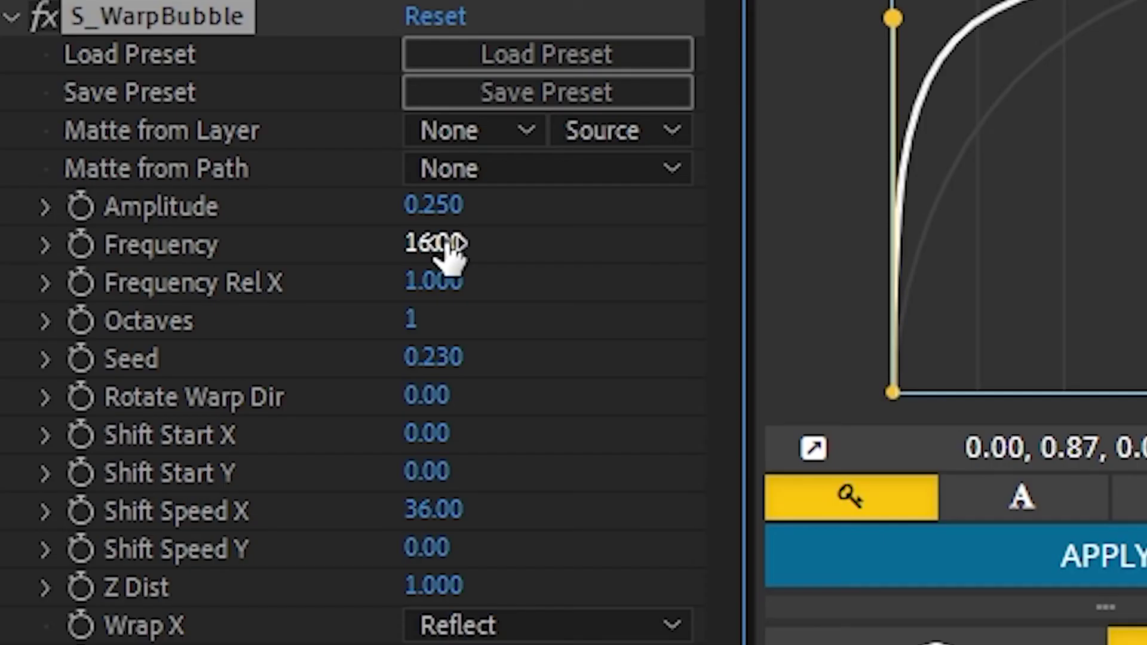
Set S_WarpBubble's Frequency to 0.7 and both Shift Speed X and Shift Speed Y to 3500
click(122, 137)
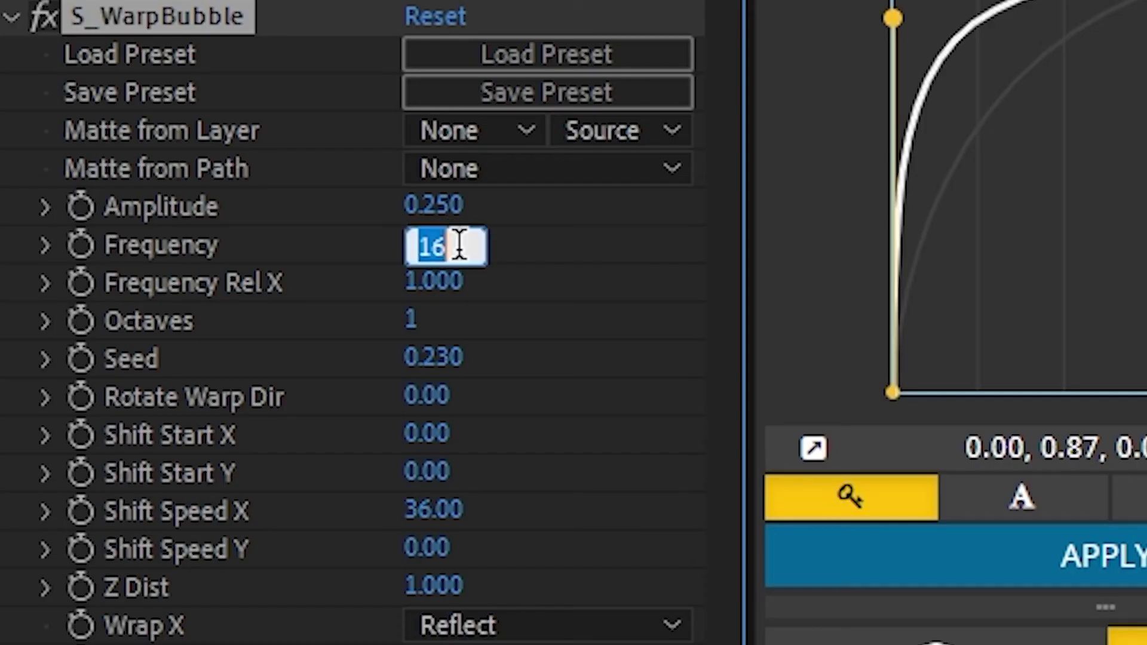
text(.7)
key(Return)
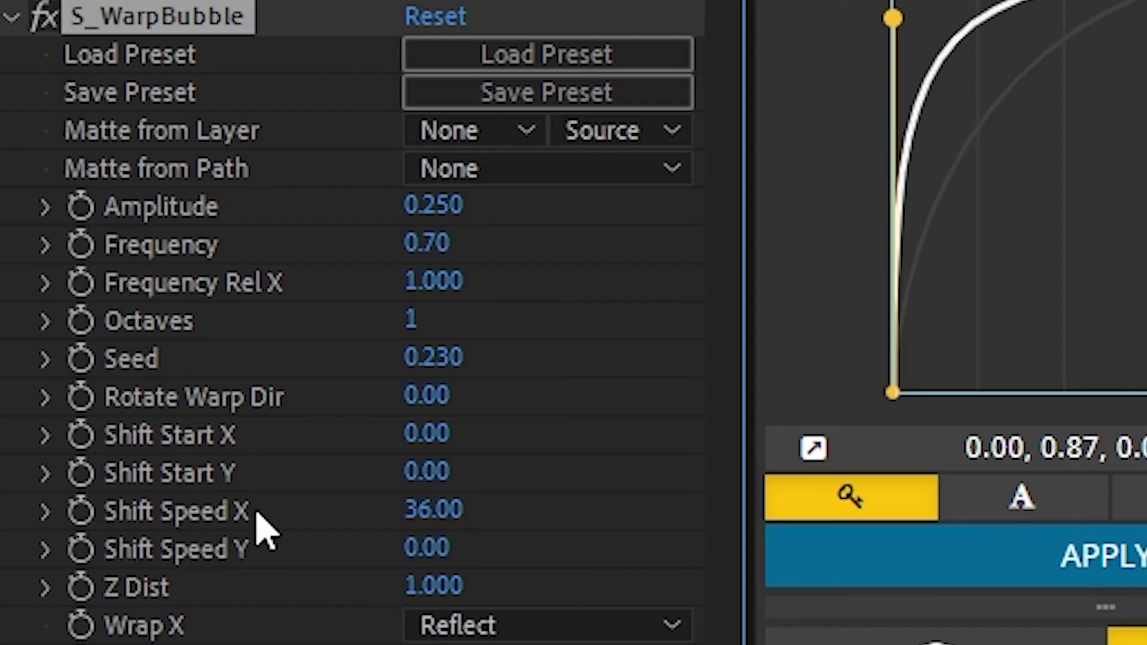
click(428, 521)
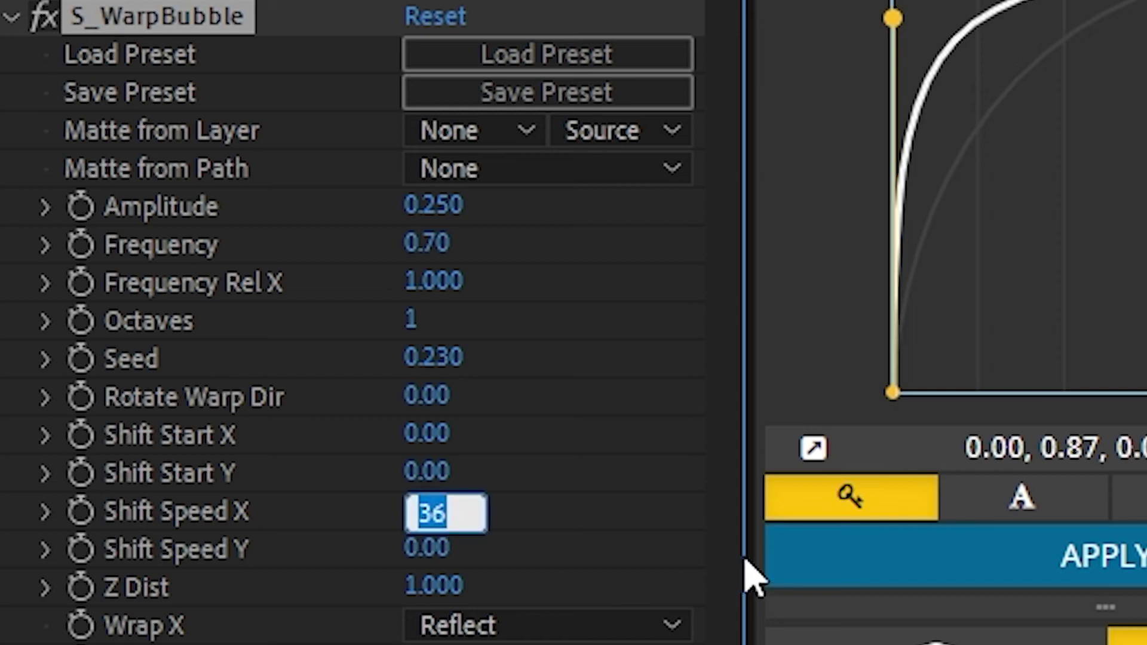
text(3500)
key(Return)
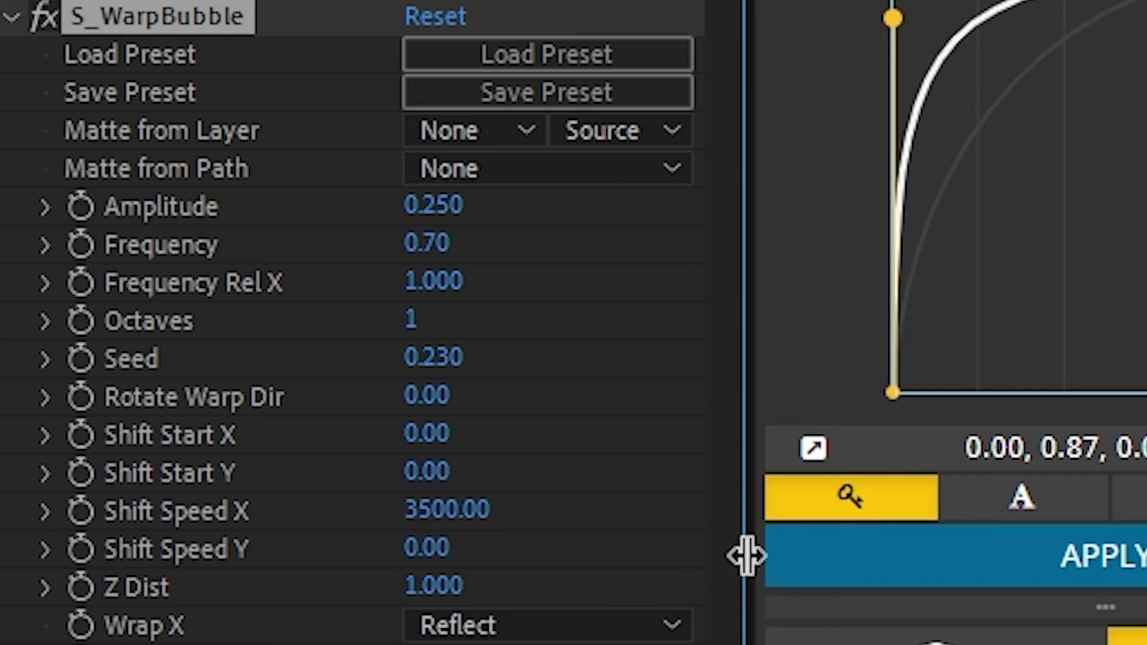
key(Tab)
text(3500)
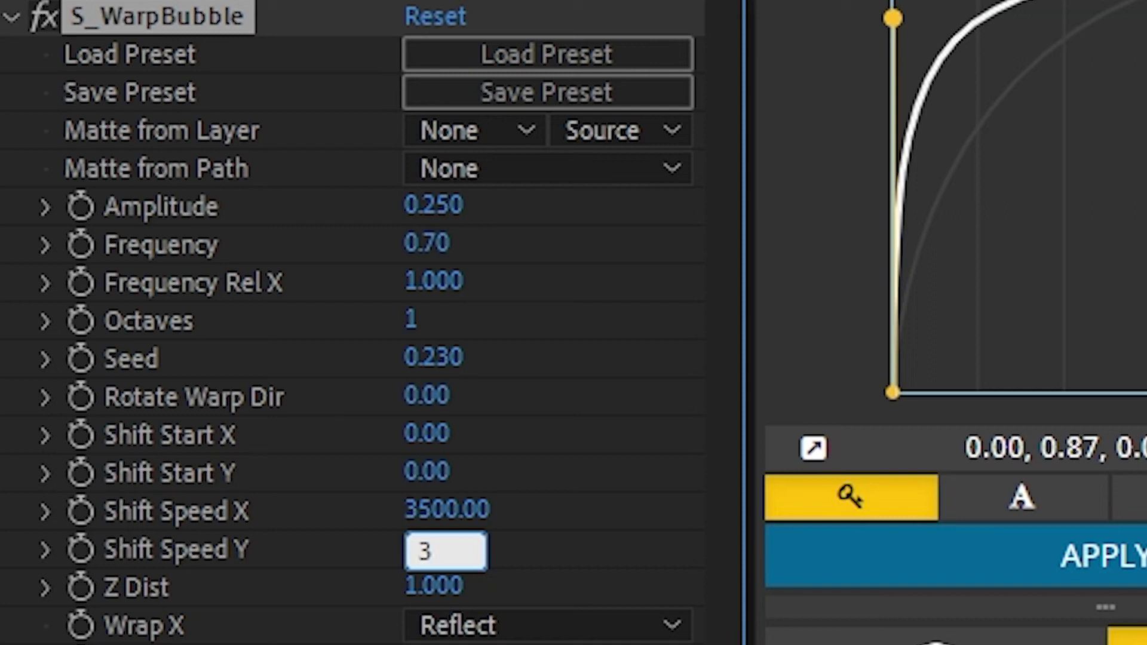
key(Return)
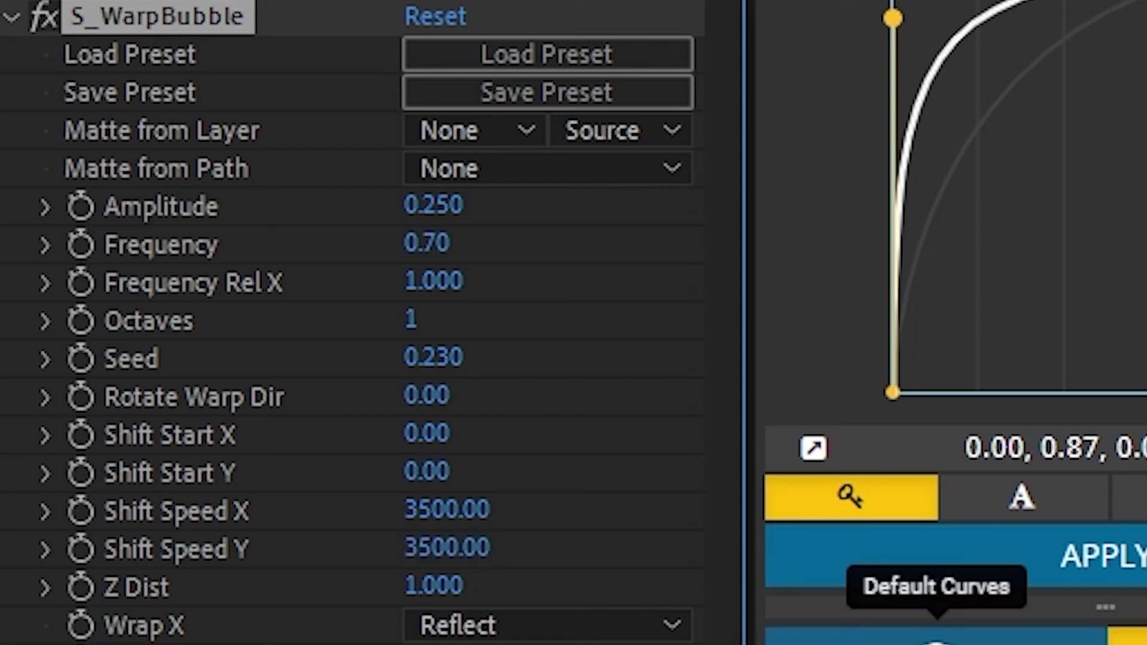
Keyframe S_WarpBubble's Amplitude from 0.250 at the first frame to frame 26, easing it with the 0.00, 0.00, 0.00, 1.00 curve
click(75, 209)
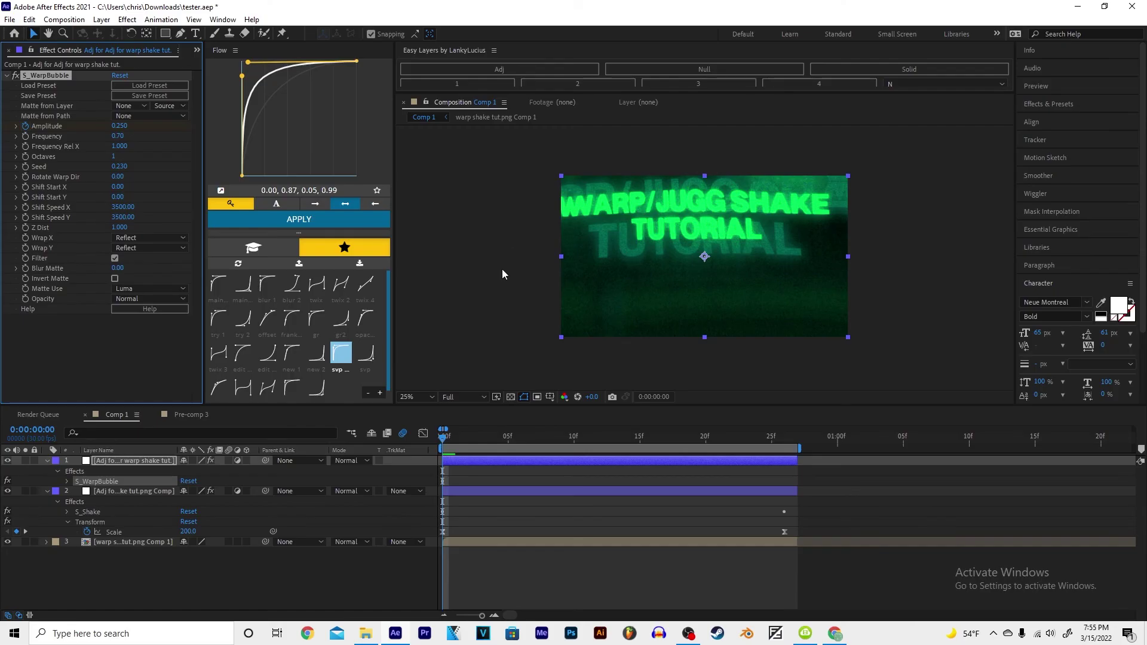
key(End)
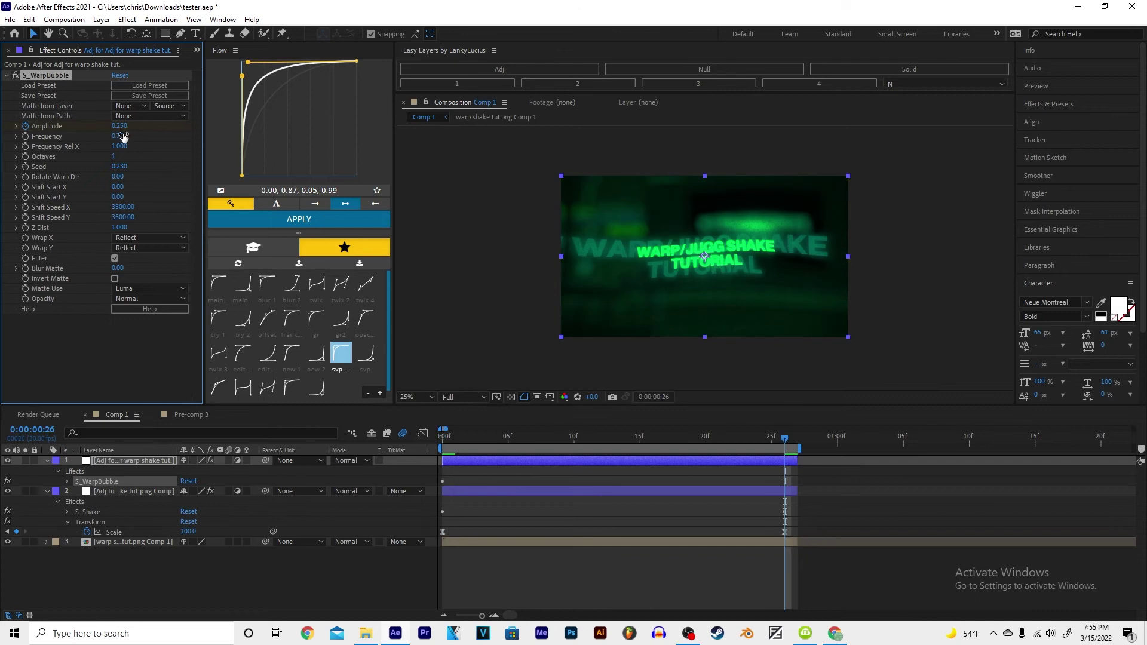
click(243, 353)
key(Home)
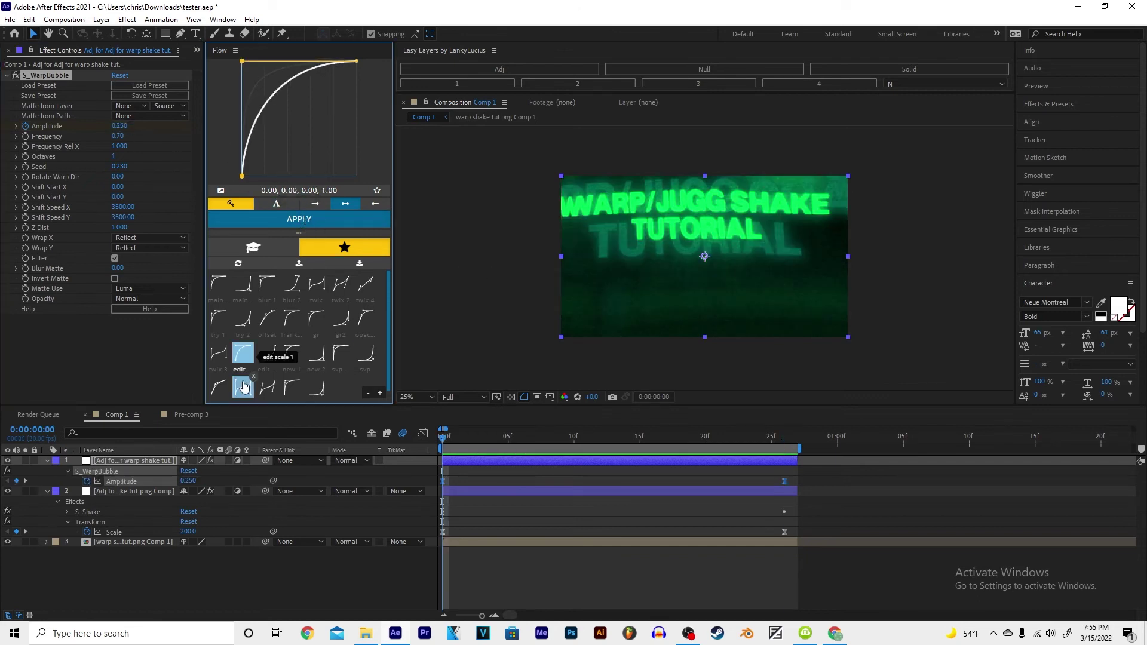
click(272, 220)
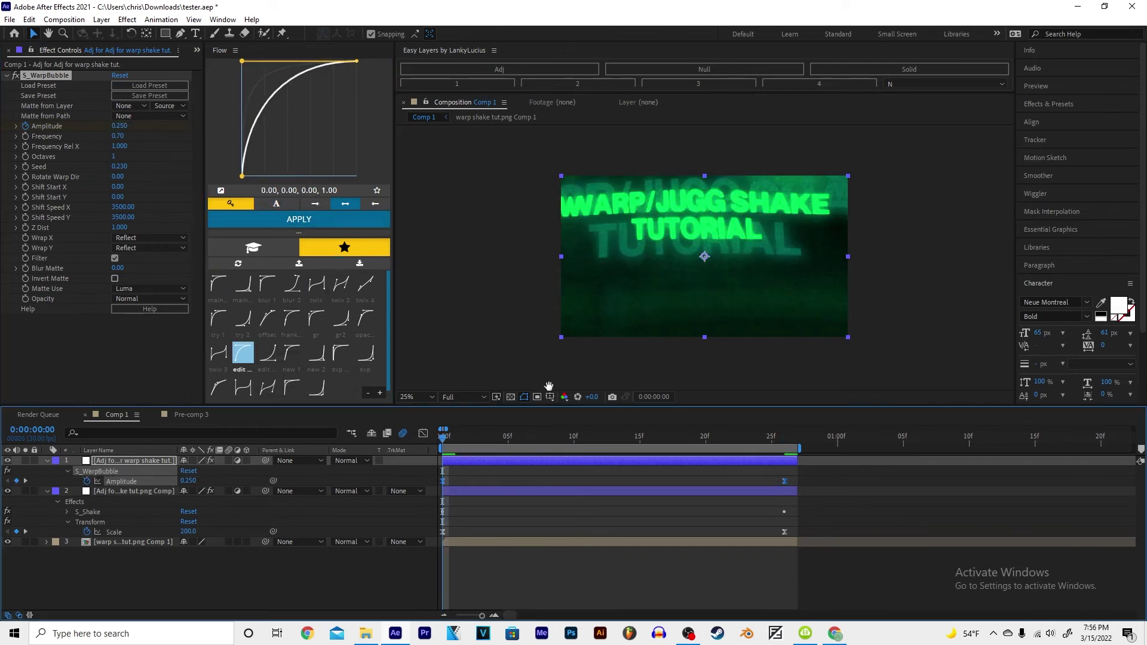
Preview the S_WarpBubble transition from the first frame
key(space)
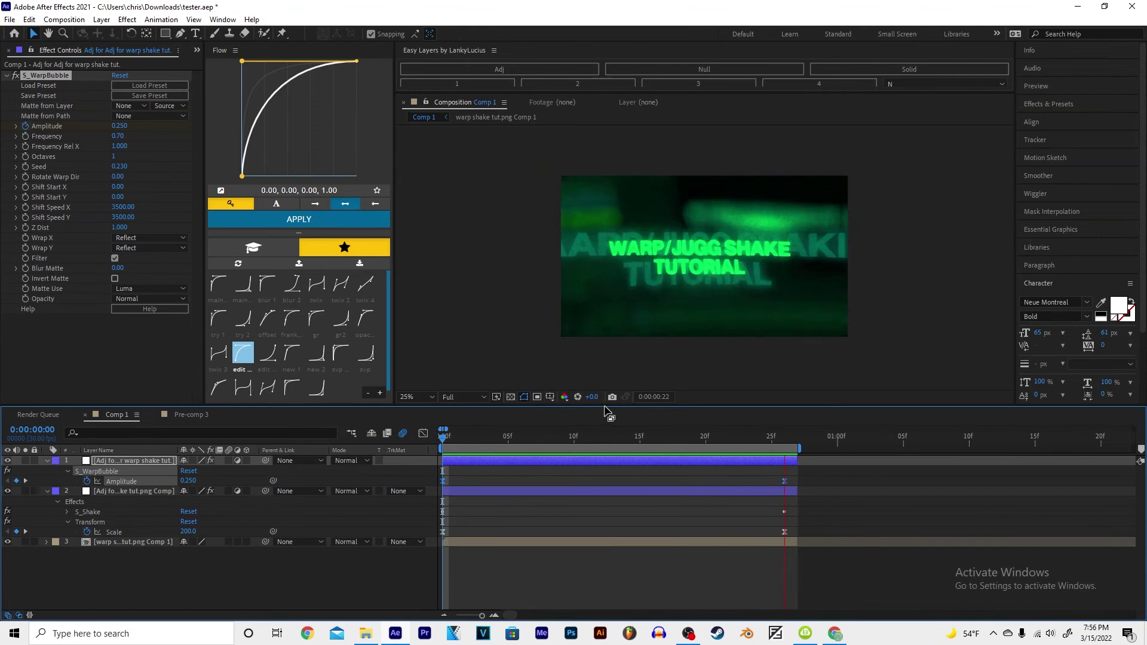
click(449, 445)
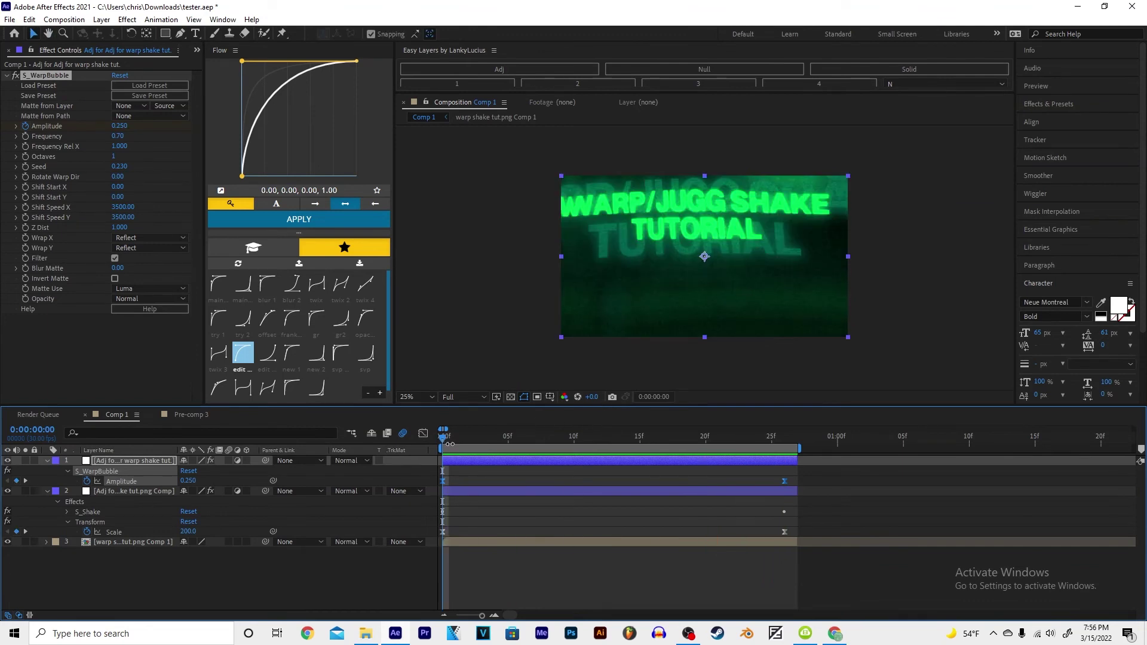
key(space)
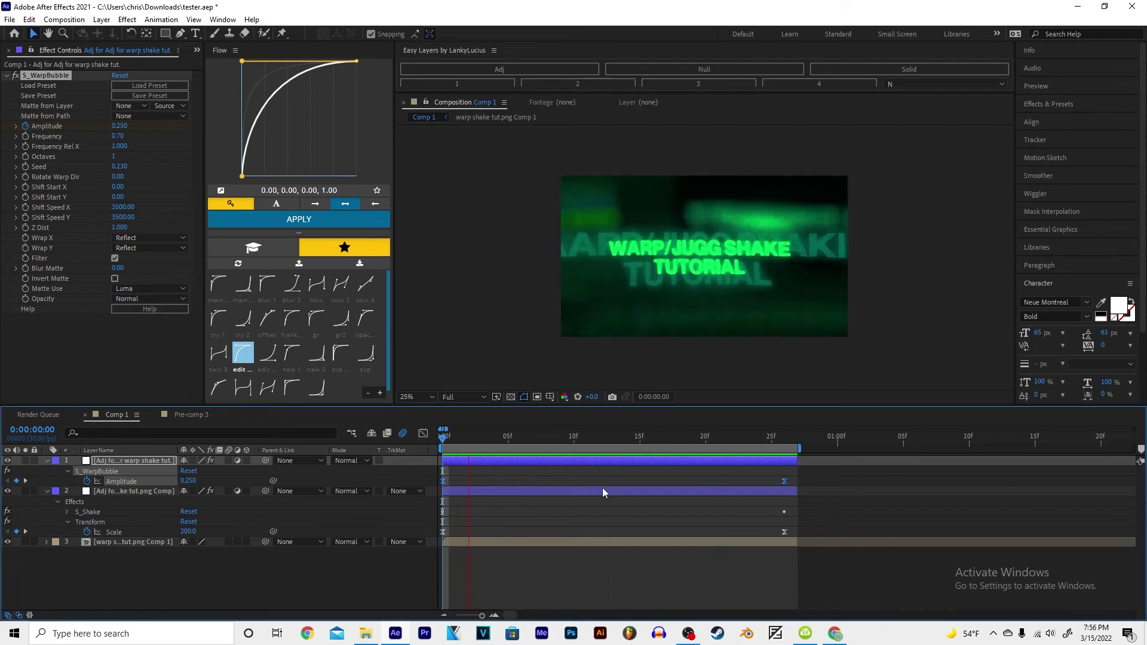
key(space)
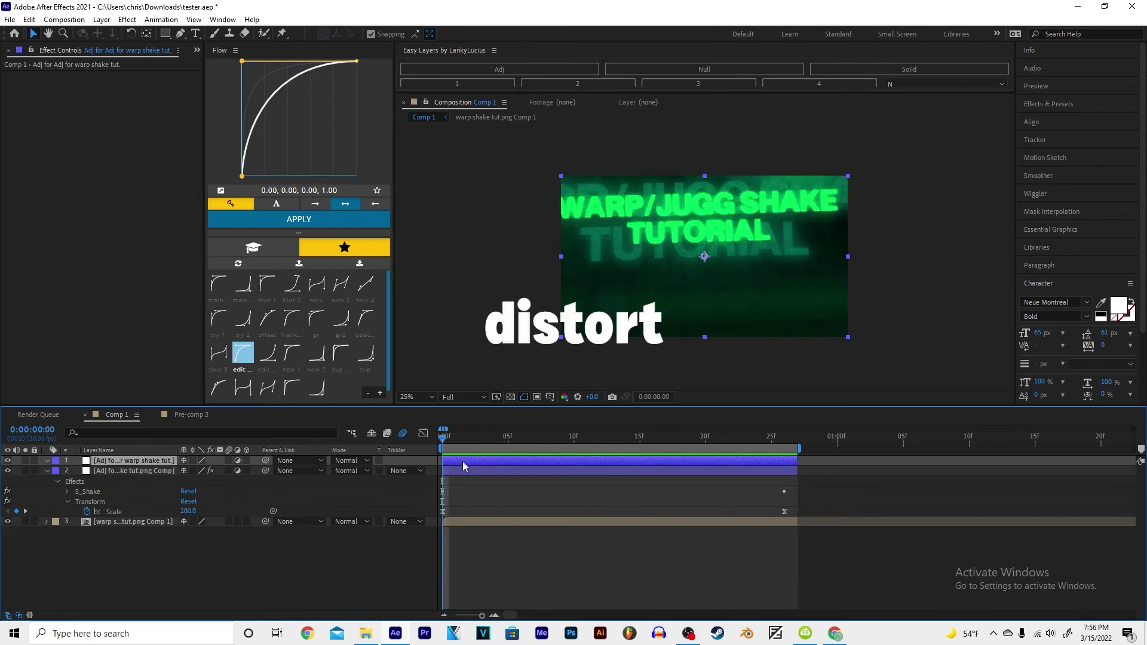
key(ctrl+space)
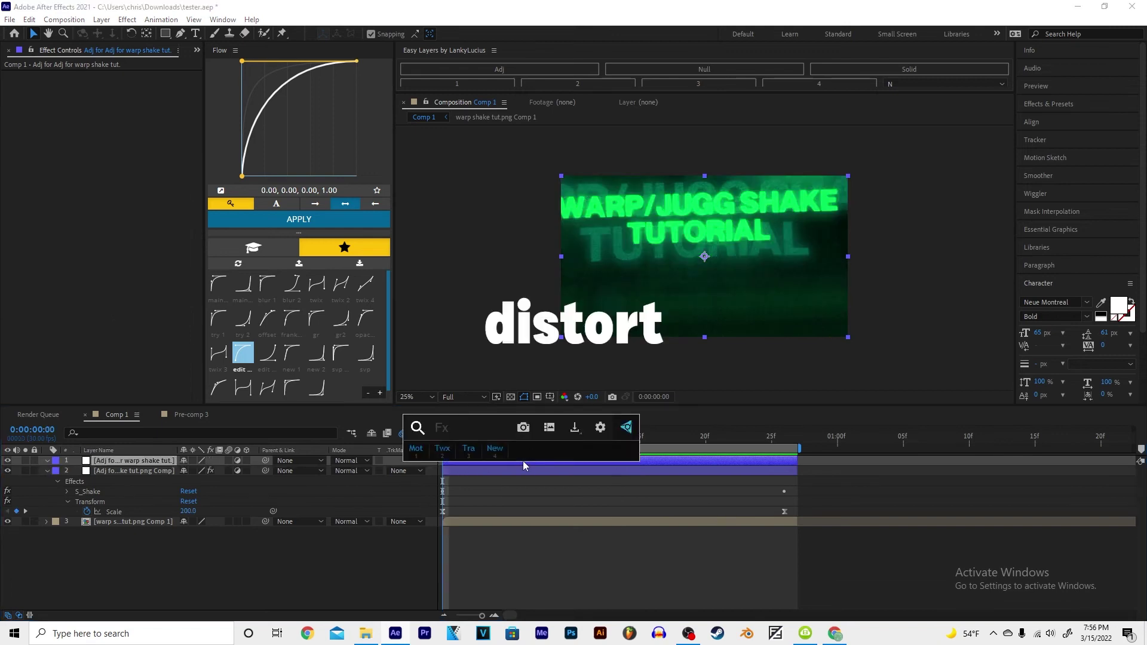
text(dis)
key(BackSpace)
key(BackSpace)
key(BackSpace)
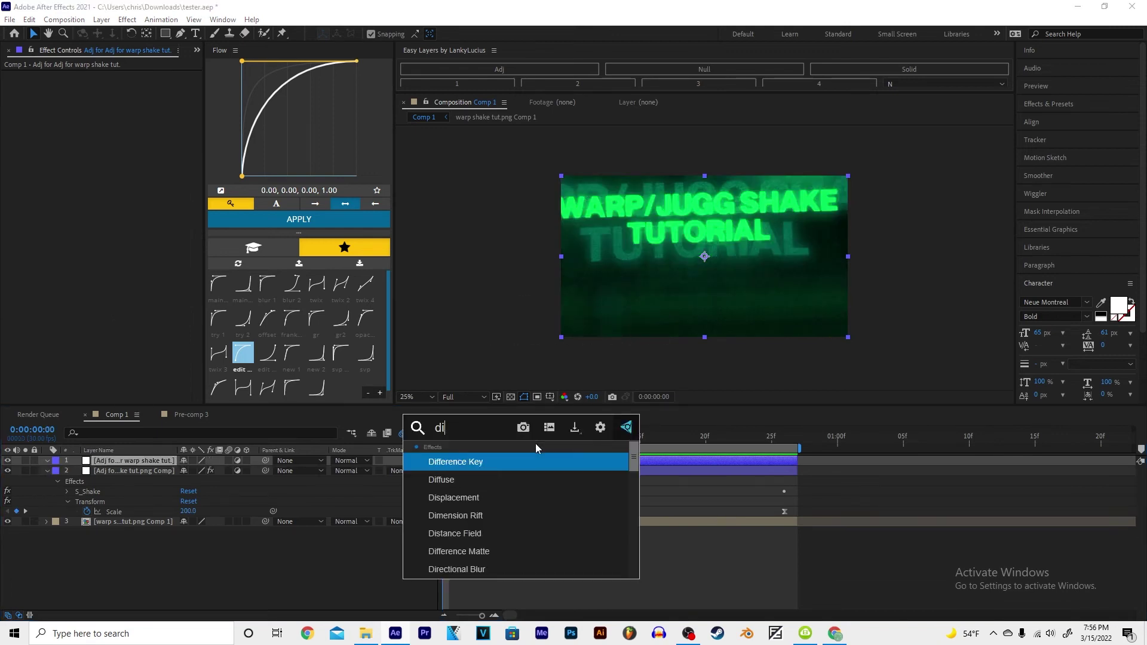
key(super)
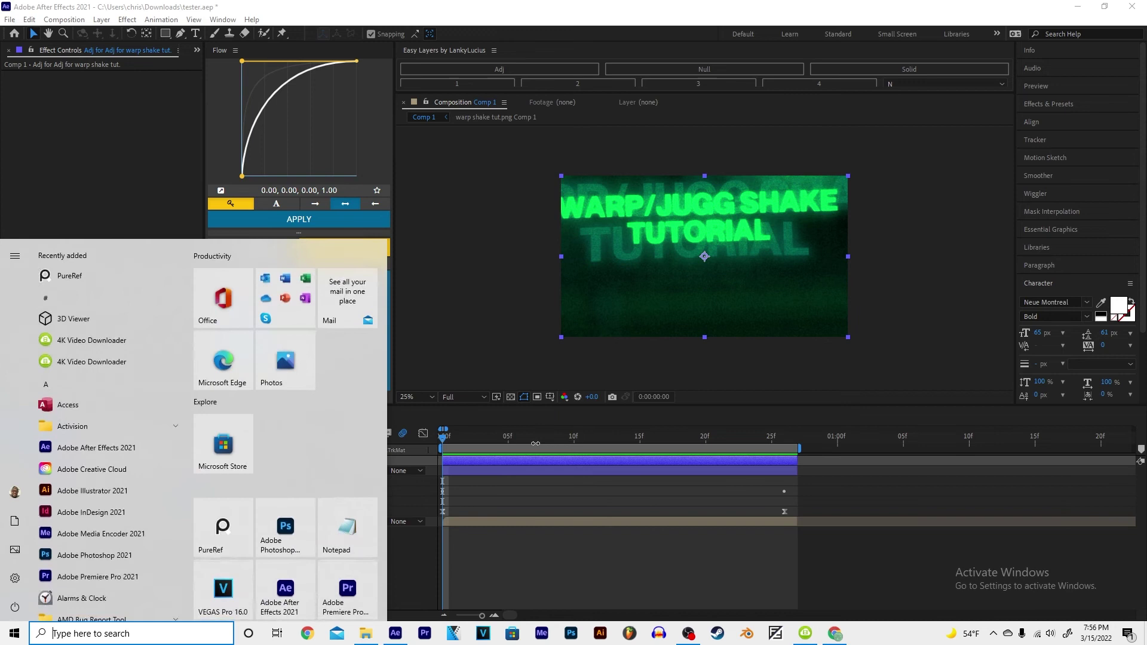
key(super)
key(s)
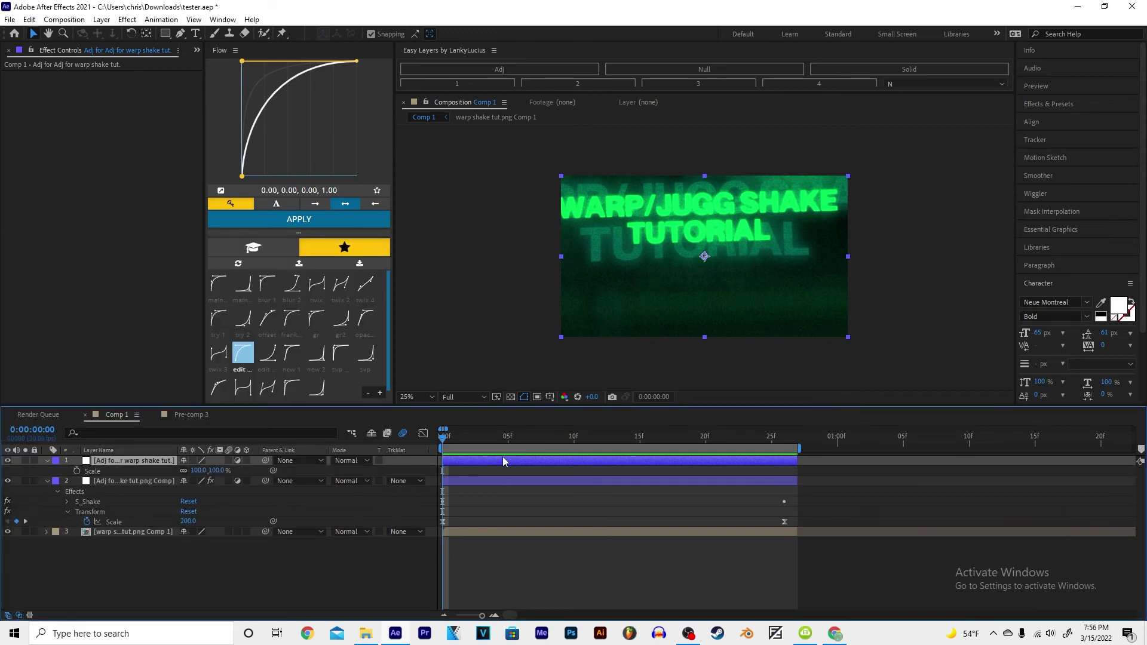
key(s)
Apply the S_Distort effect to the top adjustment layer and set its Blur Lens to 1100
key(ctrl+space)
text(s_dir)
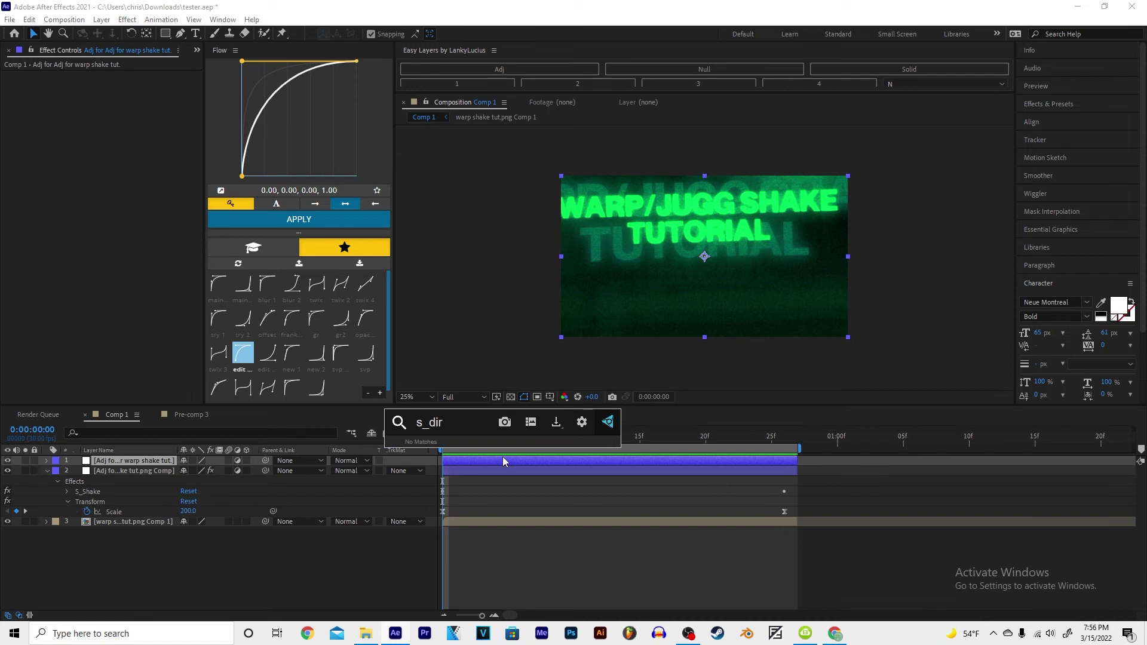
key(BackSpace)
key(BackSpace)
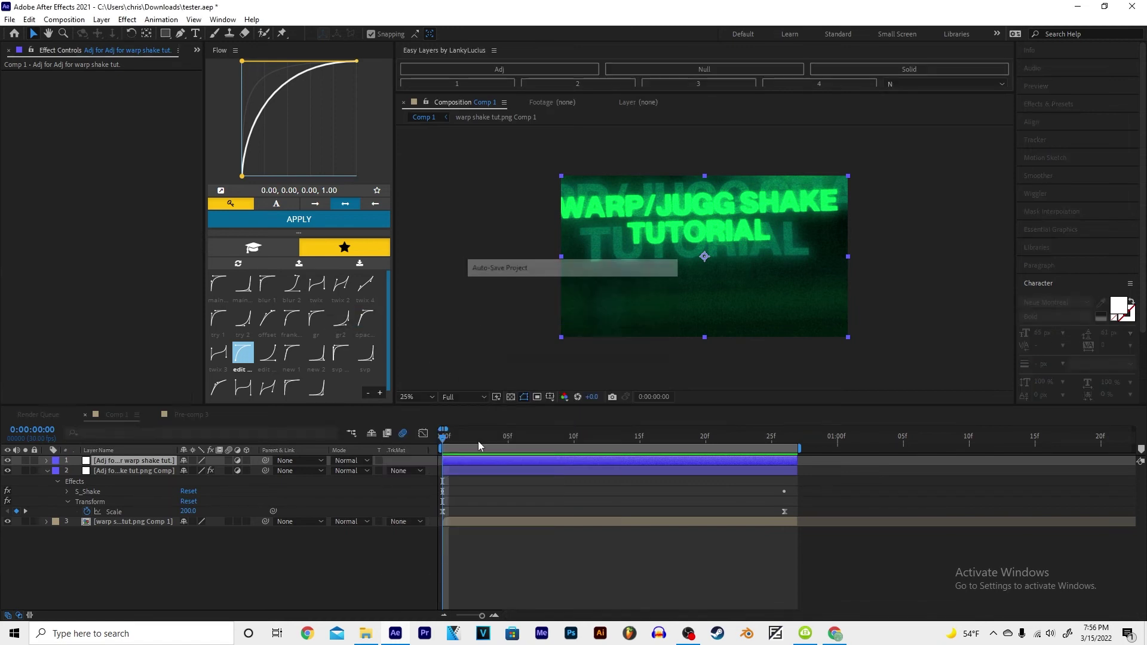
key(Return)
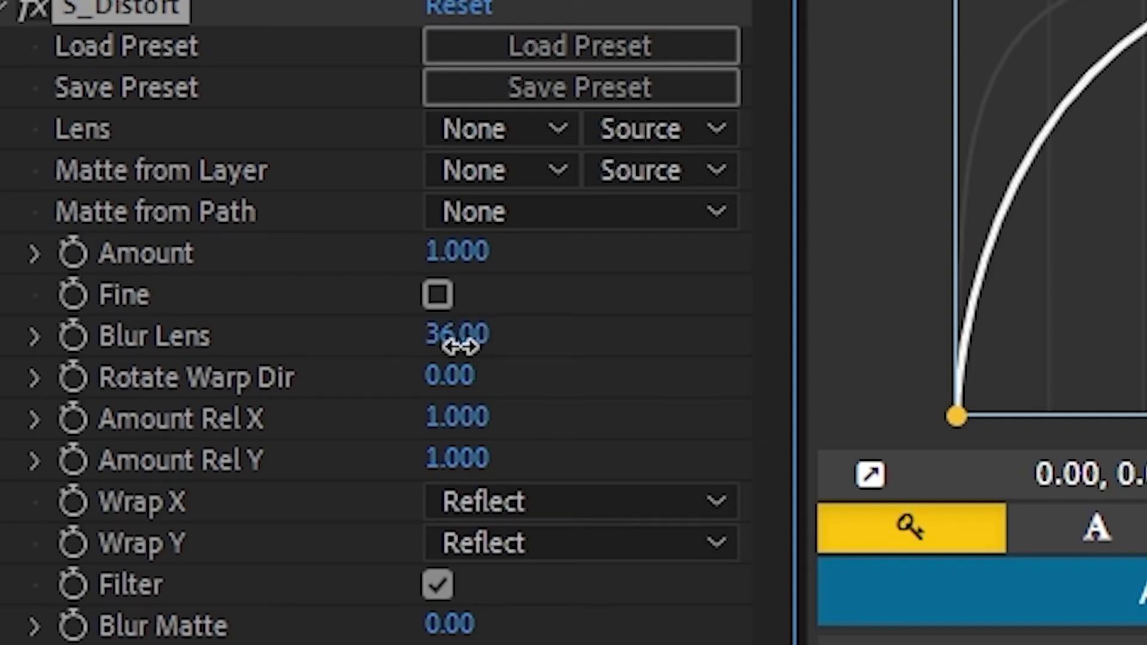
drag(119, 156, 305, 171)
drag(473, 333, 993, 333)
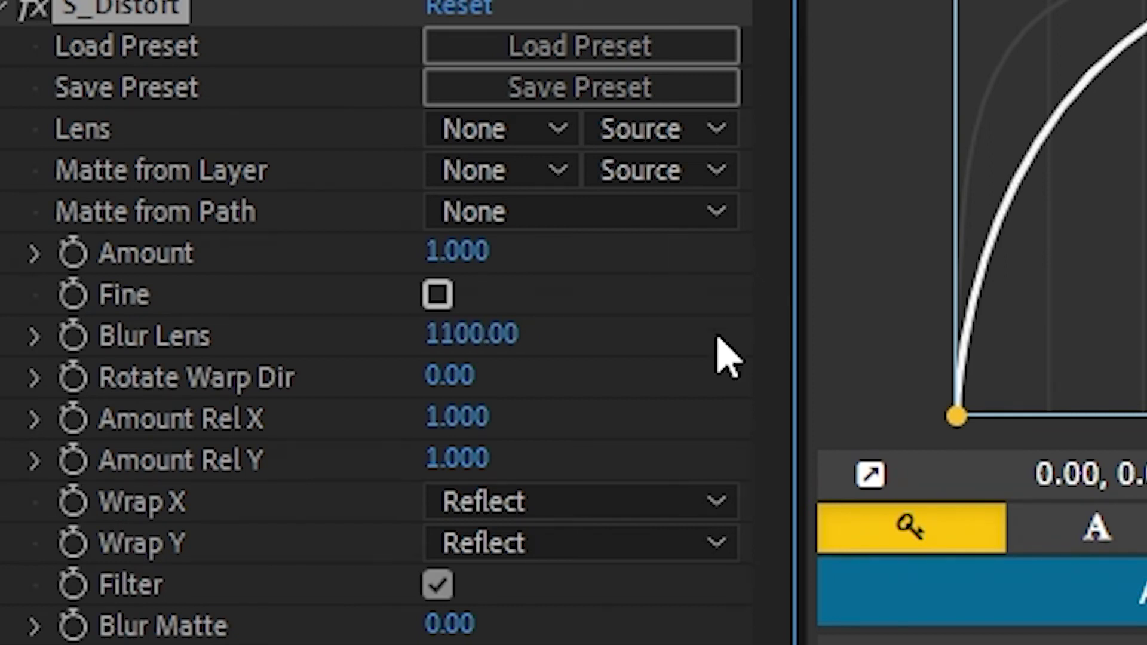
Keyframe S_Distort's Amount from 1.000 at the first frame to 0 at frame 26
click(454, 263)
click(543, 256)
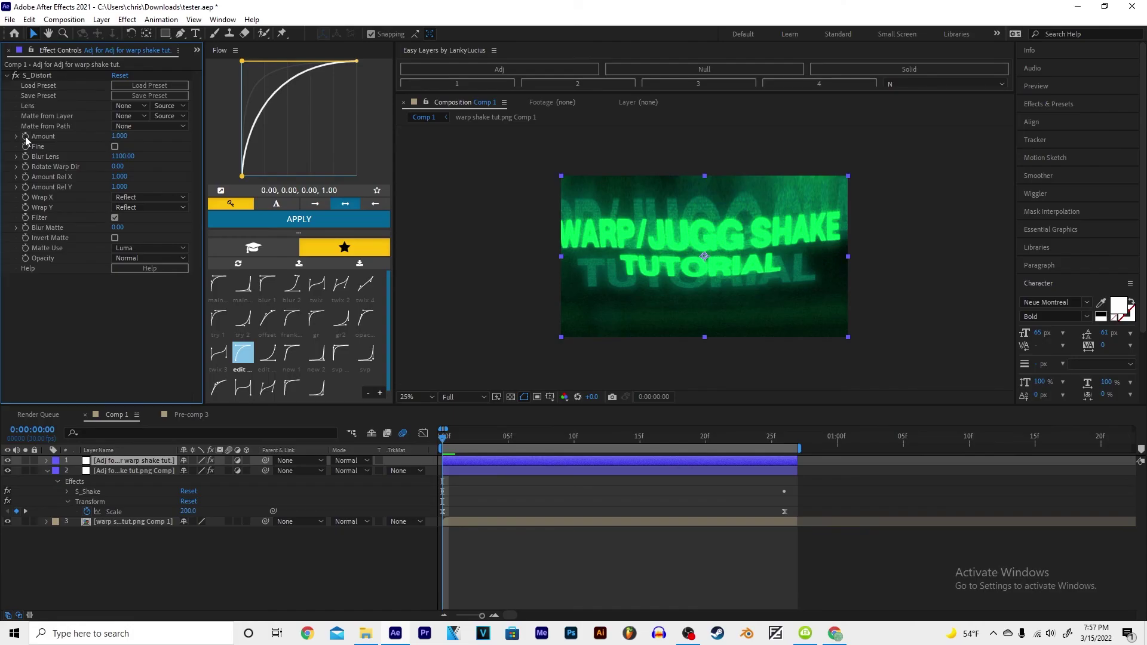
click(72, 256)
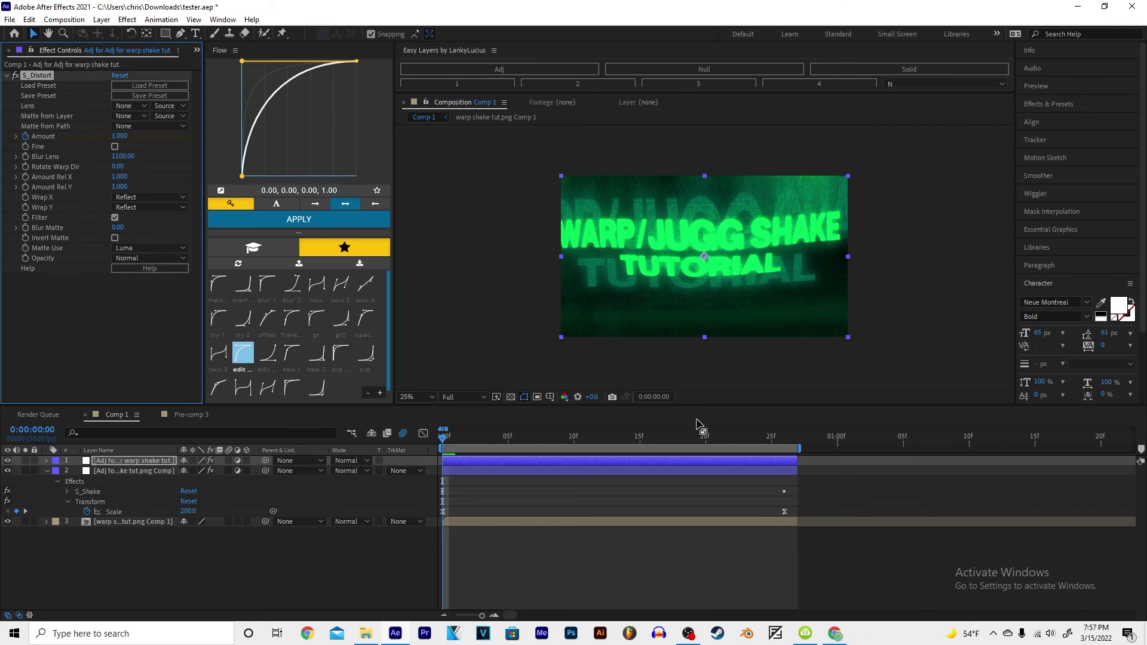
key(k)
click(121, 136)
text(0)
key(Return)
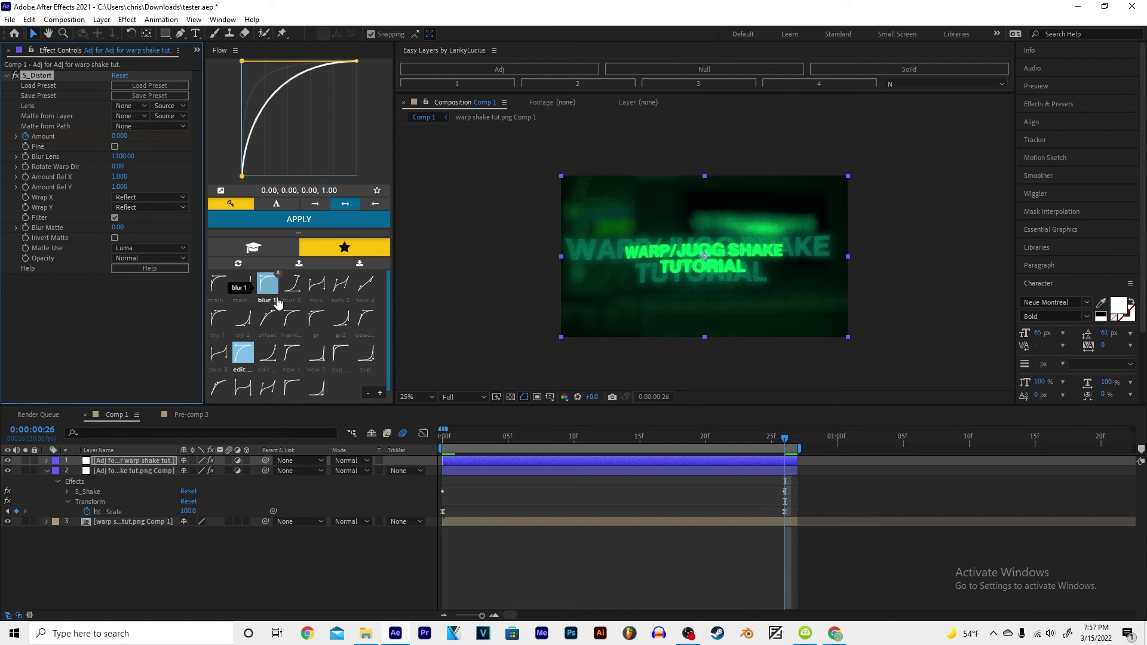
Reveal S_Distort's Amount keyframes in the timeline and ease them with the 0.00, 0.00, 0.00, 1.00 curve
key(u)
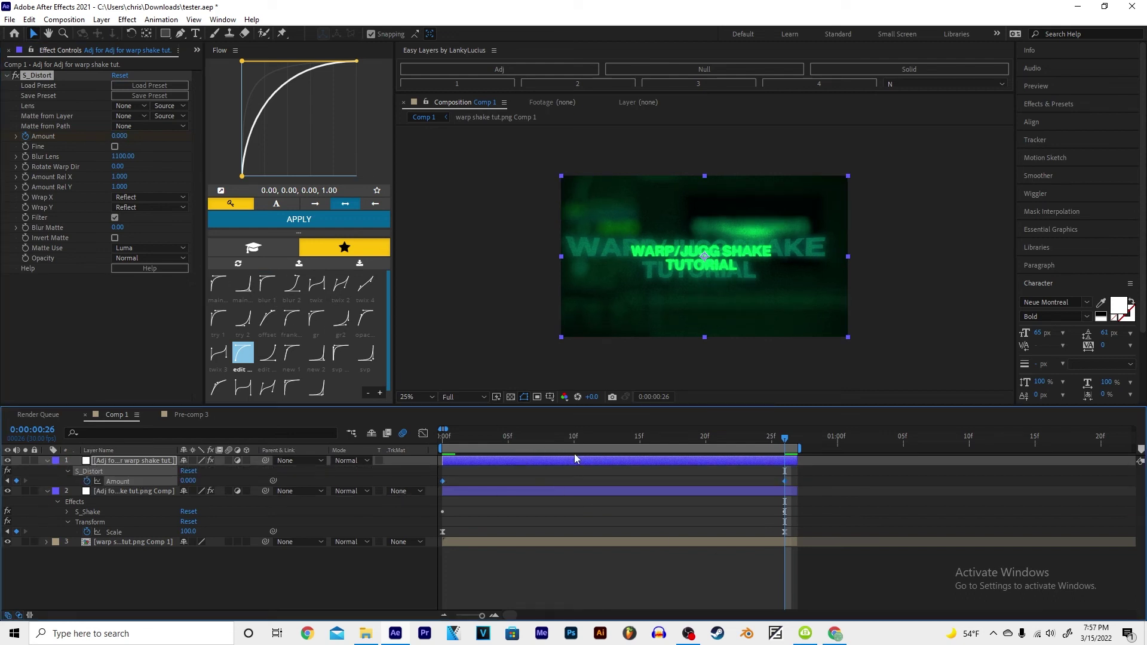
drag(548, 441, 318, 477)
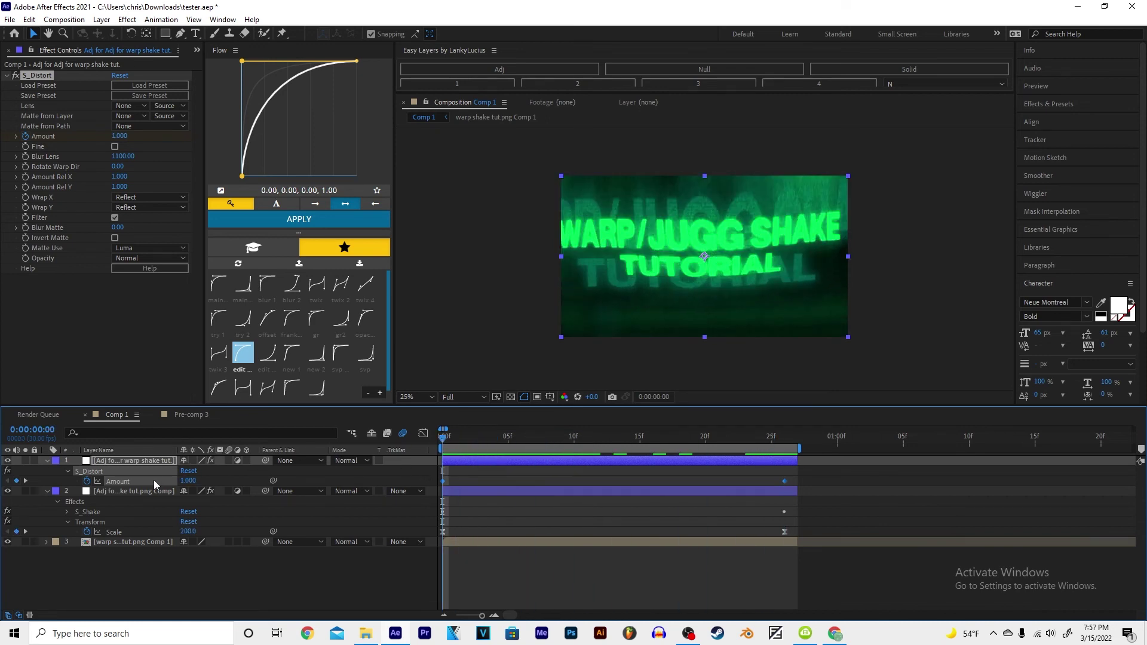
click(263, 219)
Preview the S_Distort transition from the first frame and return to the start
drag(445, 448, 429, 480)
key(space)
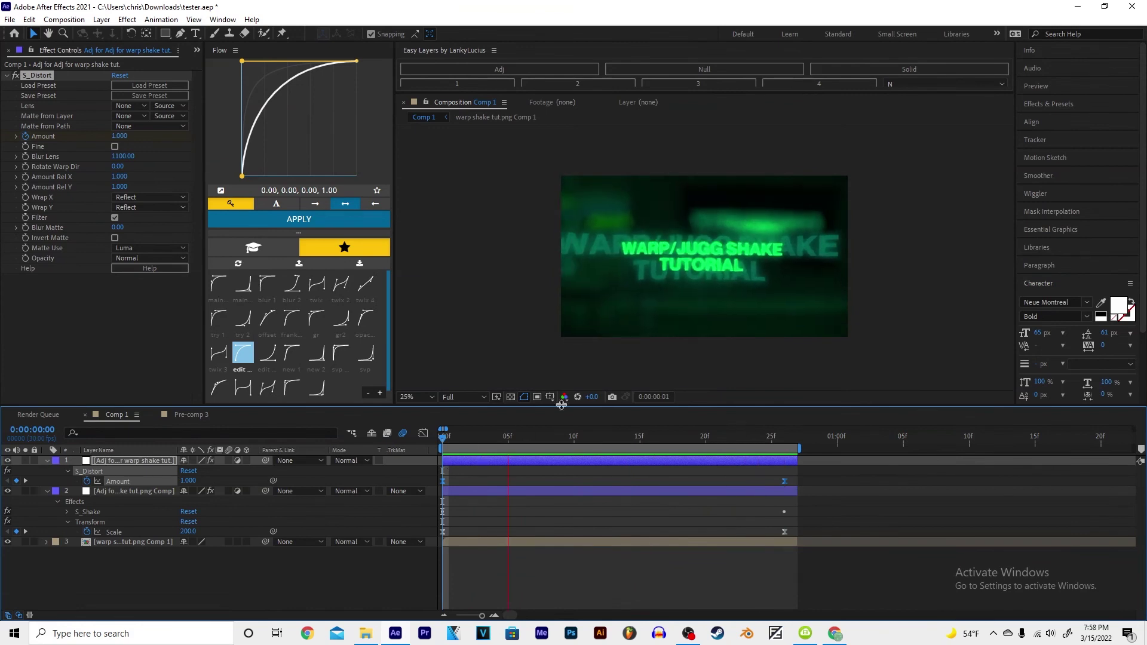
key(space)
drag(480, 445, 441, 460)
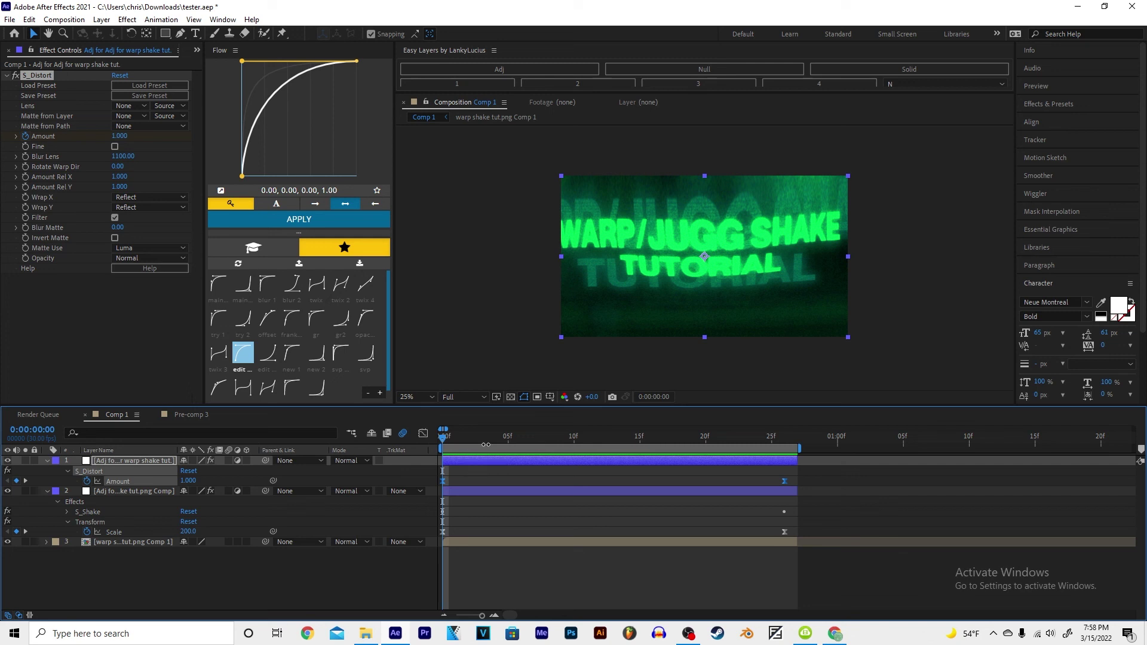
Scrub through the transition with the short S_Flicker adjustment layer on top to examine the combined look
mouse_move(466, 435)
mouse_down()
mouse_move(463, 446)
mouse_move(783, 471)
mouse_move(501, 464)
mouse_move(451, 451)
mouse_up()
drag(439, 439, 632, 493)
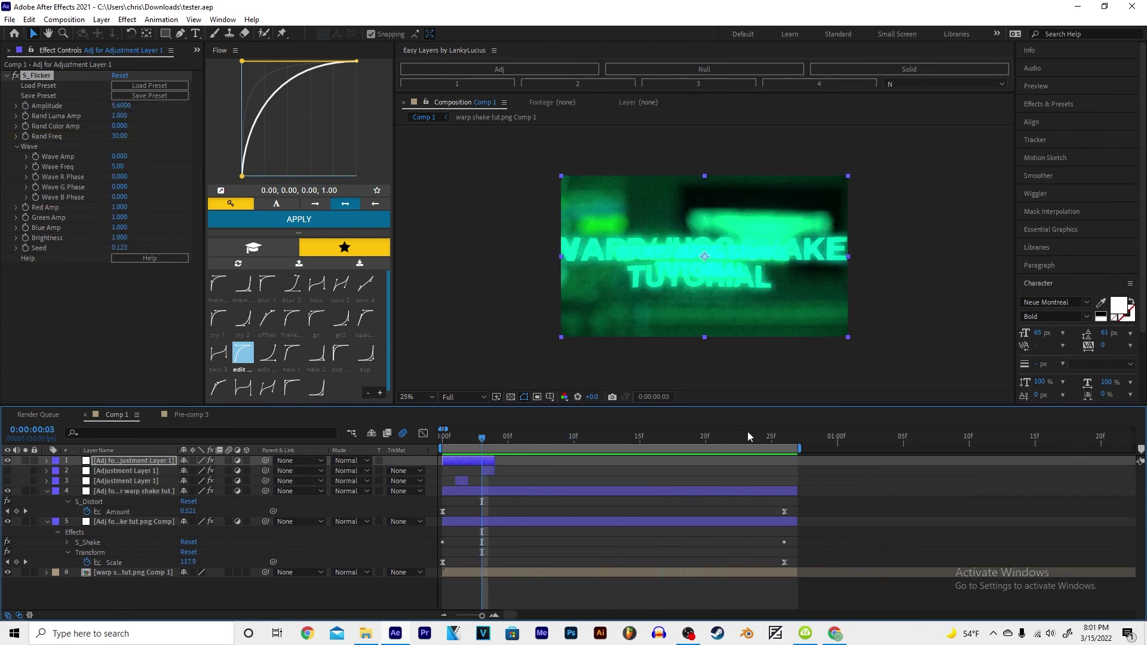
drag(528, 441, 667, 460)
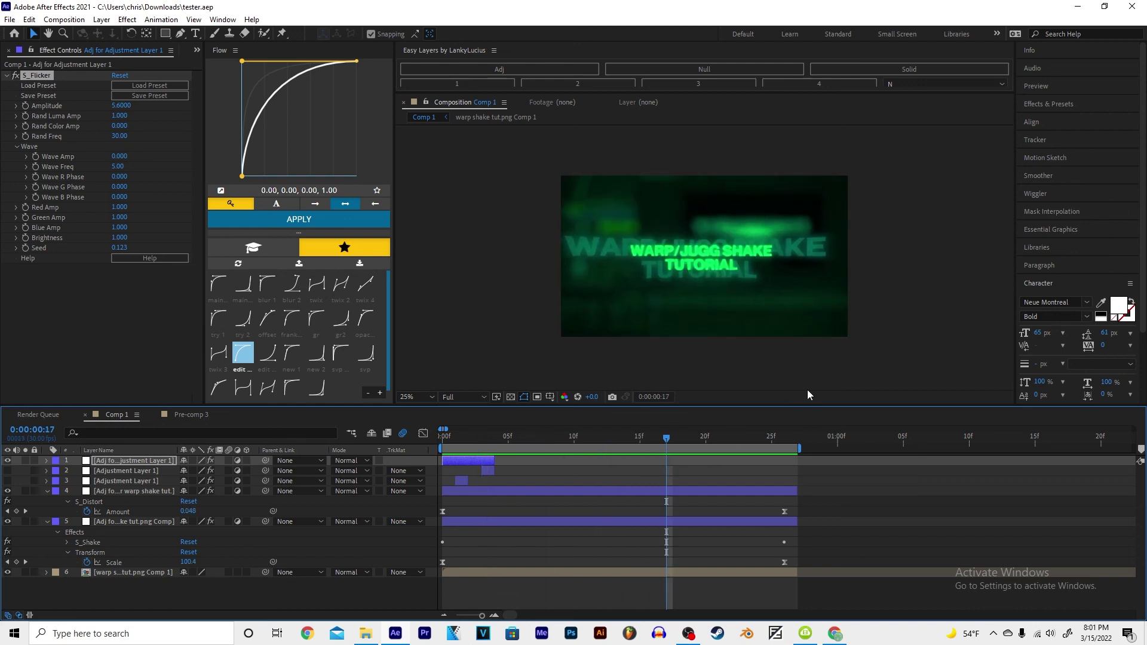